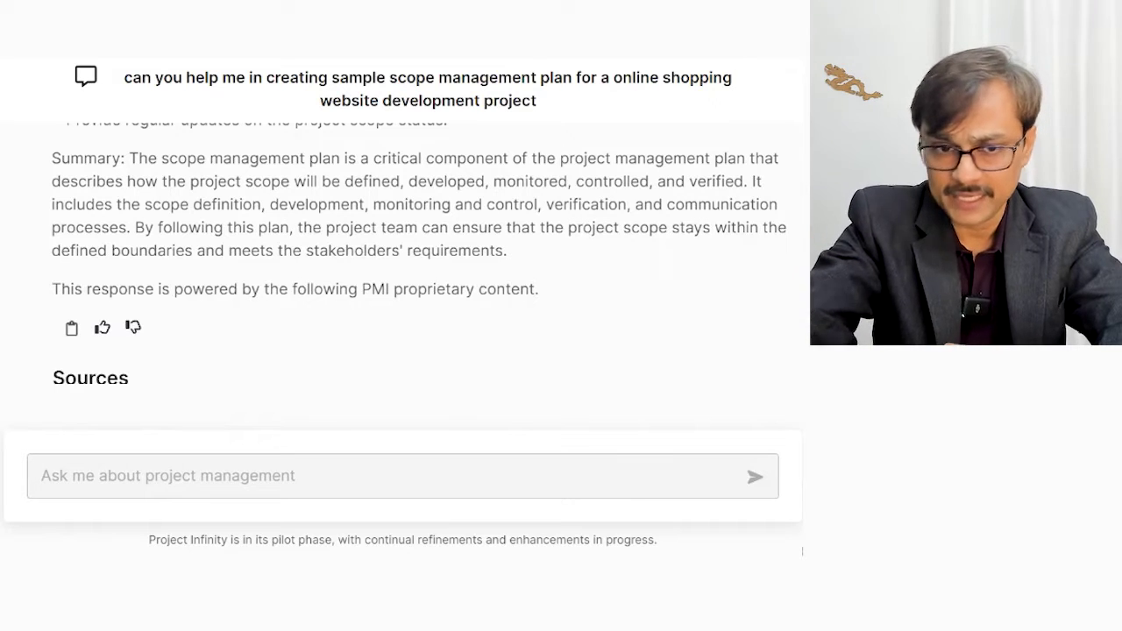
Step: Read the summary paragraph of the scope management plan response, highlighting its key sentences on processes and project boundaries
left_click_drag(138, 158, 561, 288)
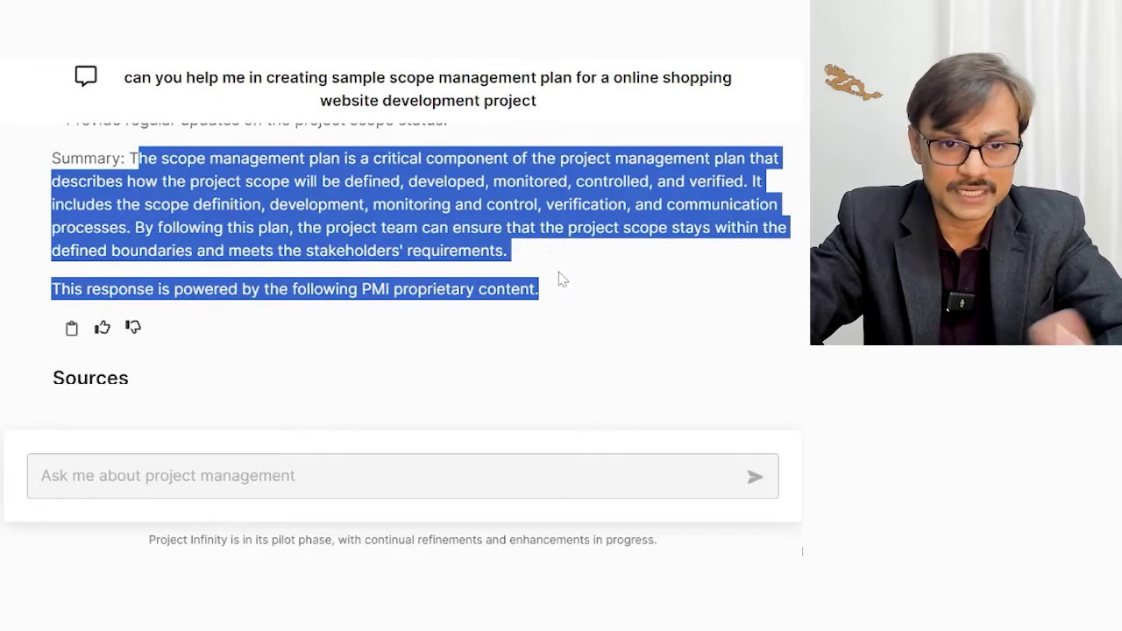
left_click(561, 279)
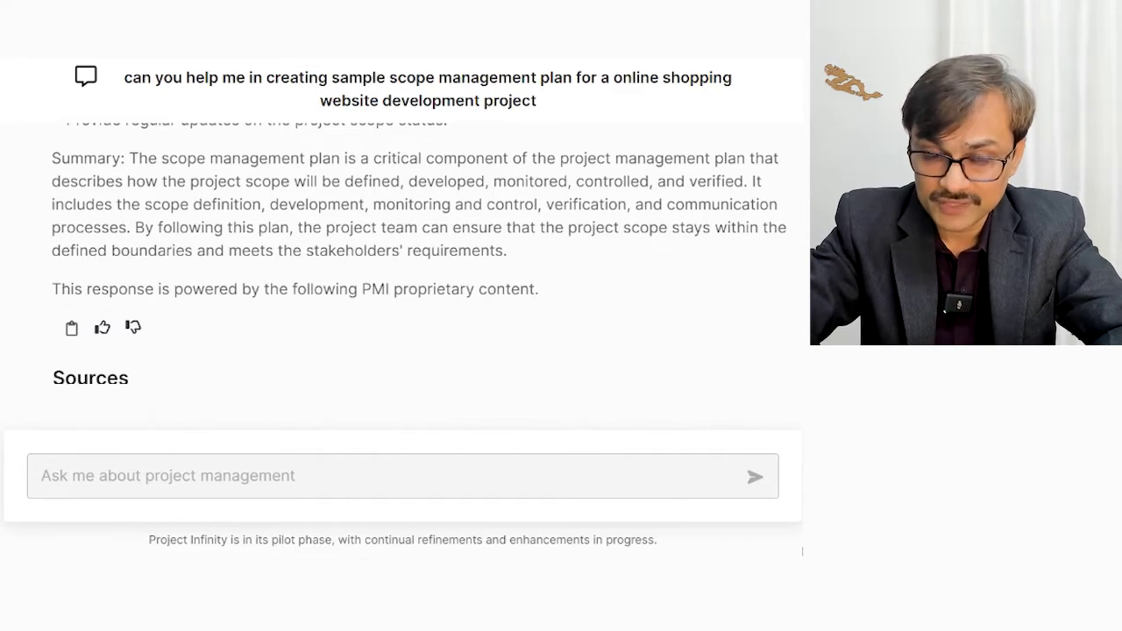
left_click_drag(270, 204, 792, 201)
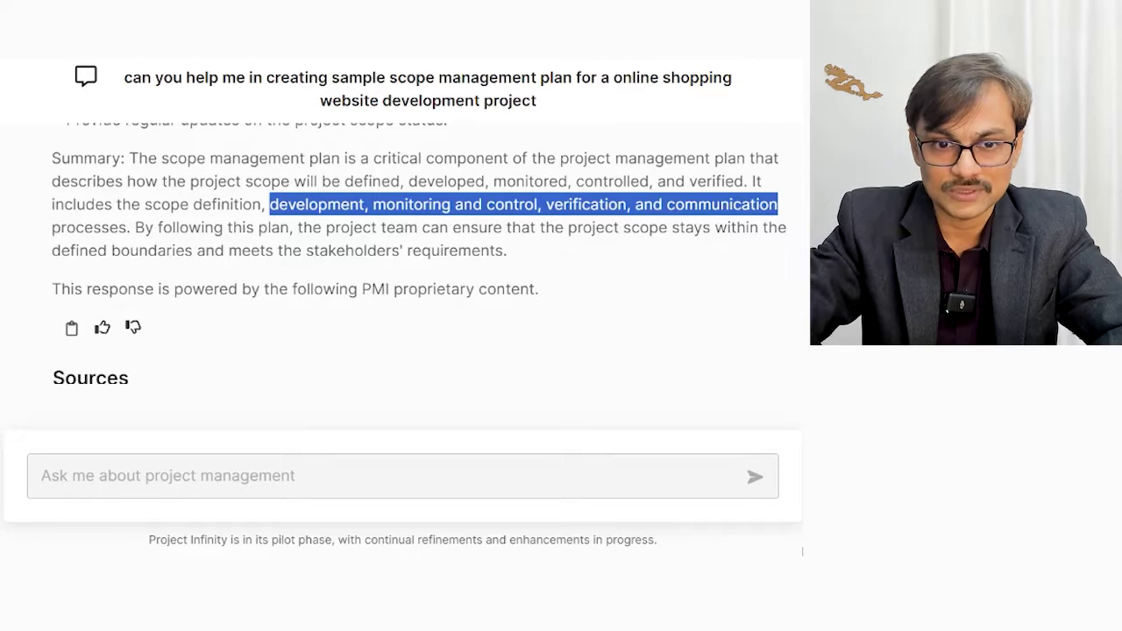
left_click(802, 551)
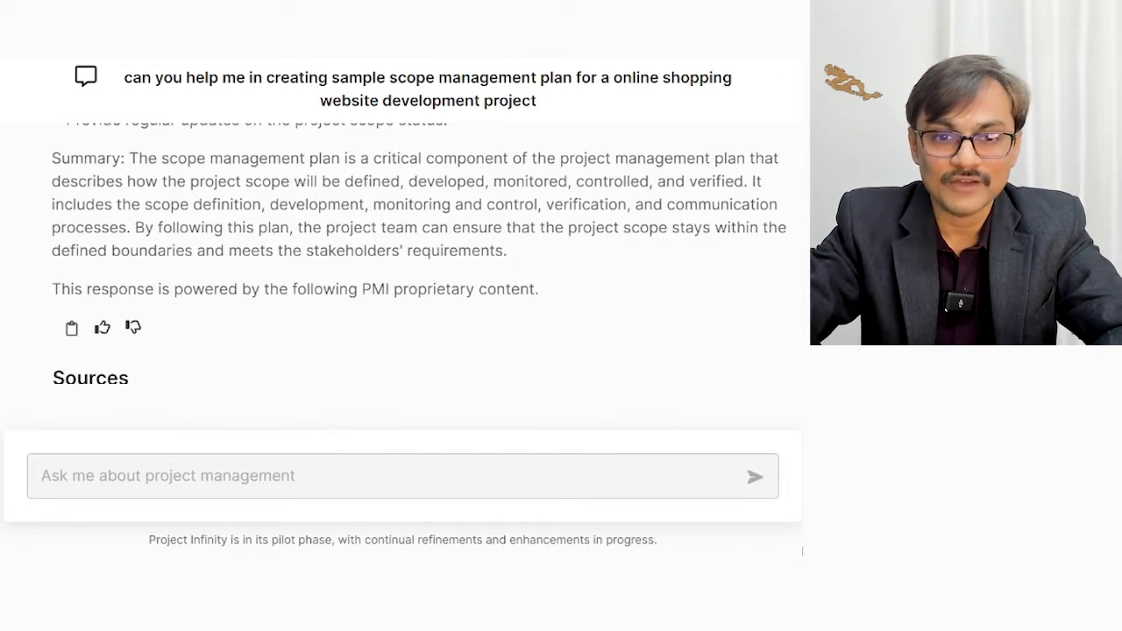
left_click_drag(133, 227, 762, 259)
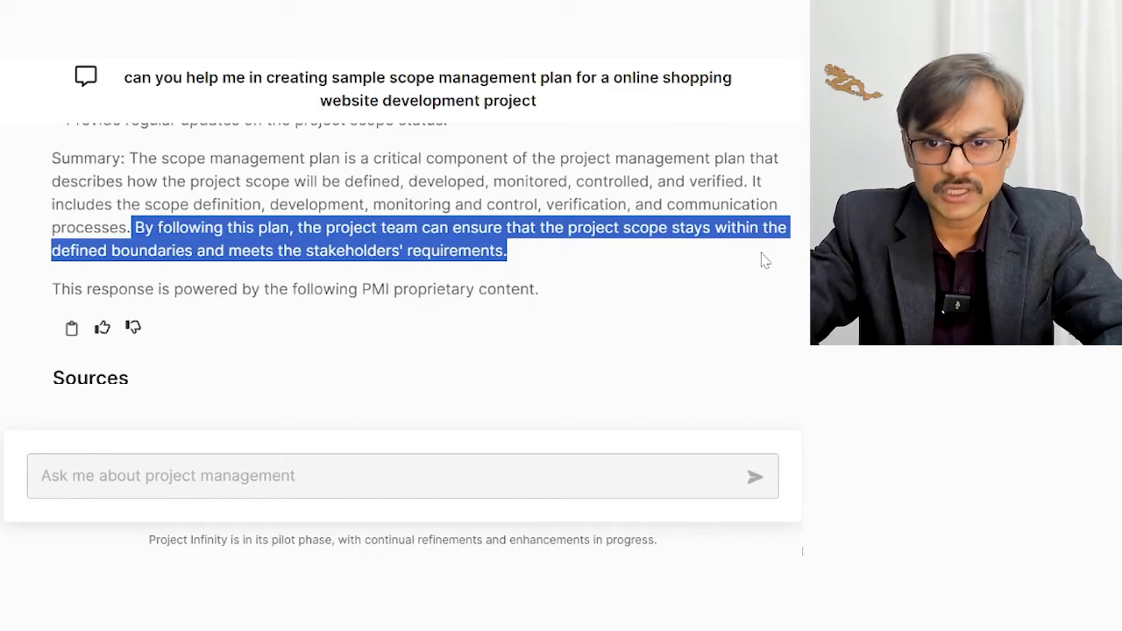
left_click(716, 290)
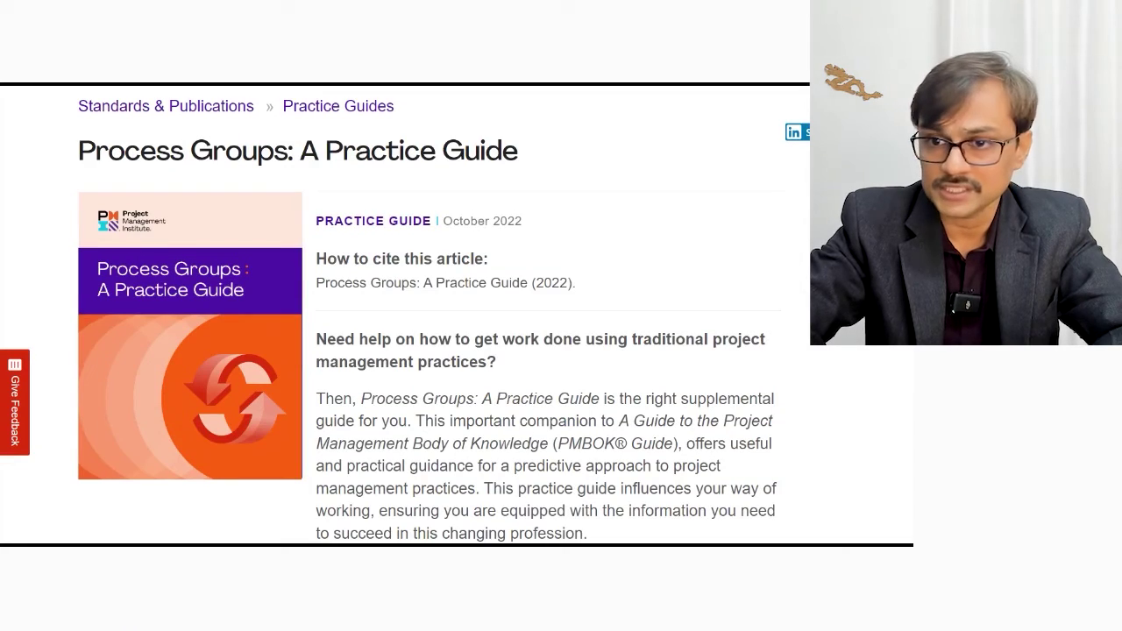
Step: Review the Process Groups: A Practice Guide page and log in to PMI to gain access to the guide
scroll(428, 316, "down", 8)
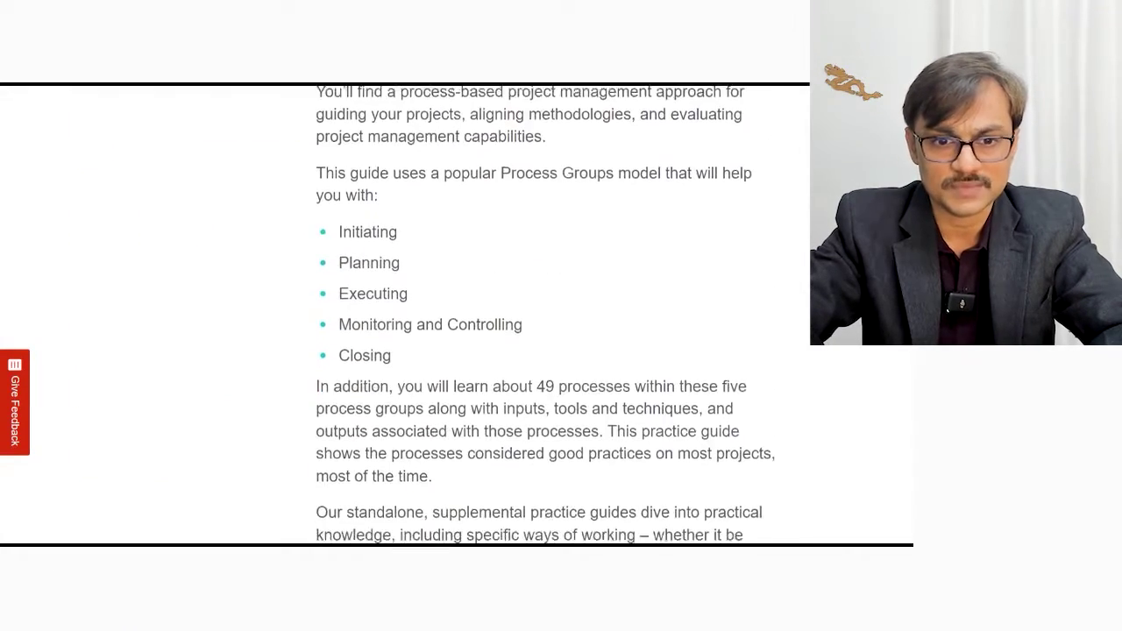
scroll(547, 316, "down", 2)
scroll(547, 315, "up", 2)
scroll(547, 316, "down", 1)
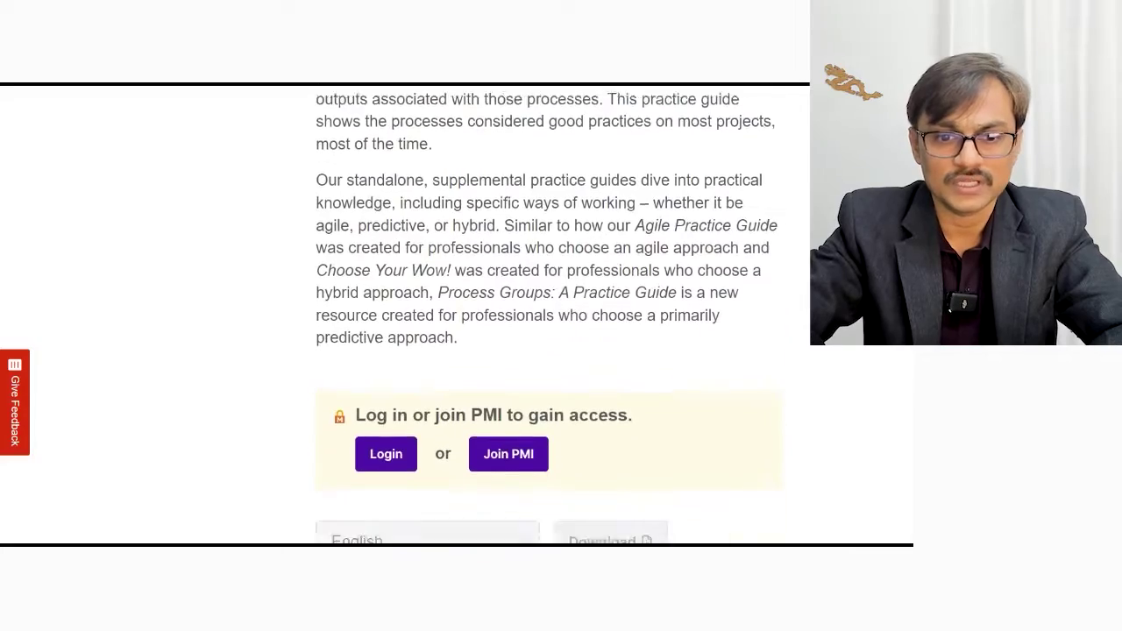
scroll(405, 316, "up", 9)
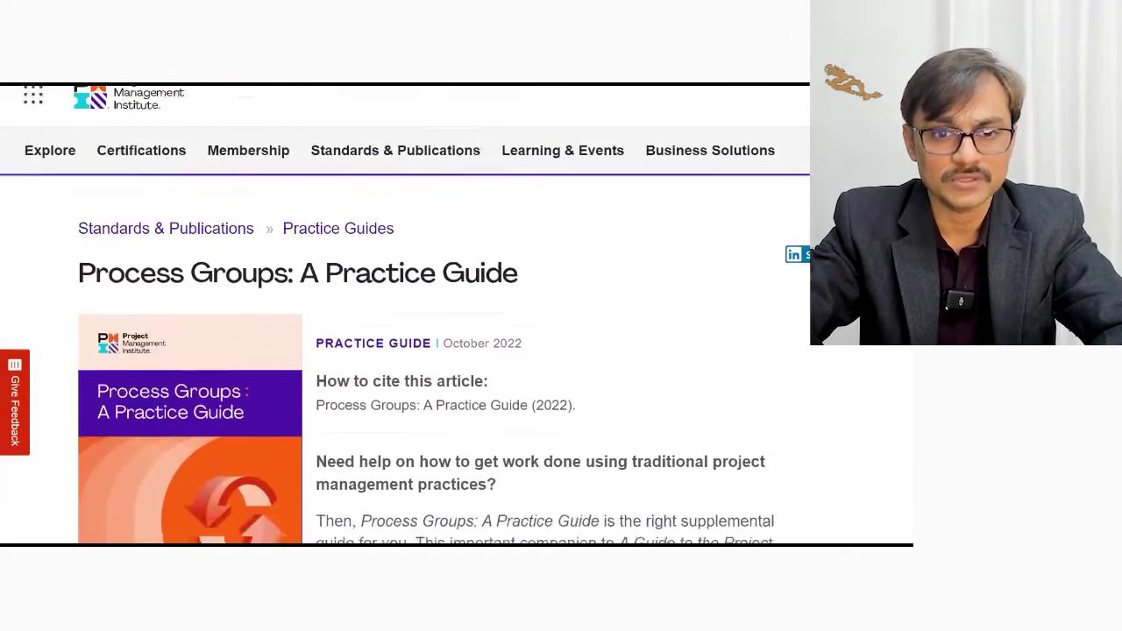
scroll(547, 315, "down", 8)
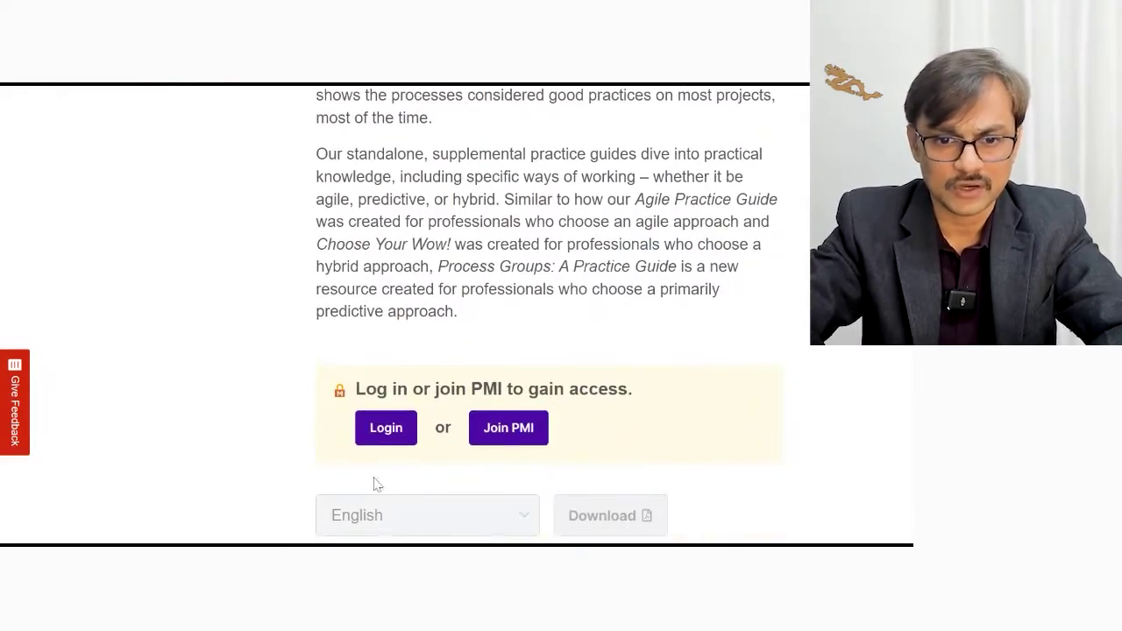
left_click(385, 428)
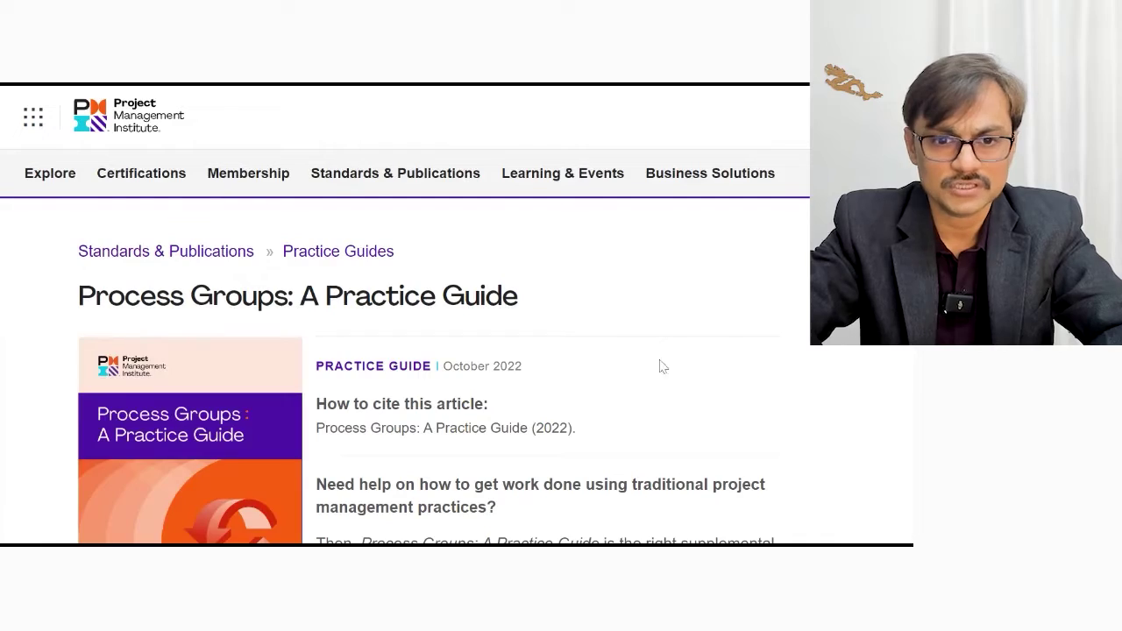
Step: Examine the member access notice, download options and contents description on the Process Groups: A Practice Guide page
scroll(403, 315, "down", 10)
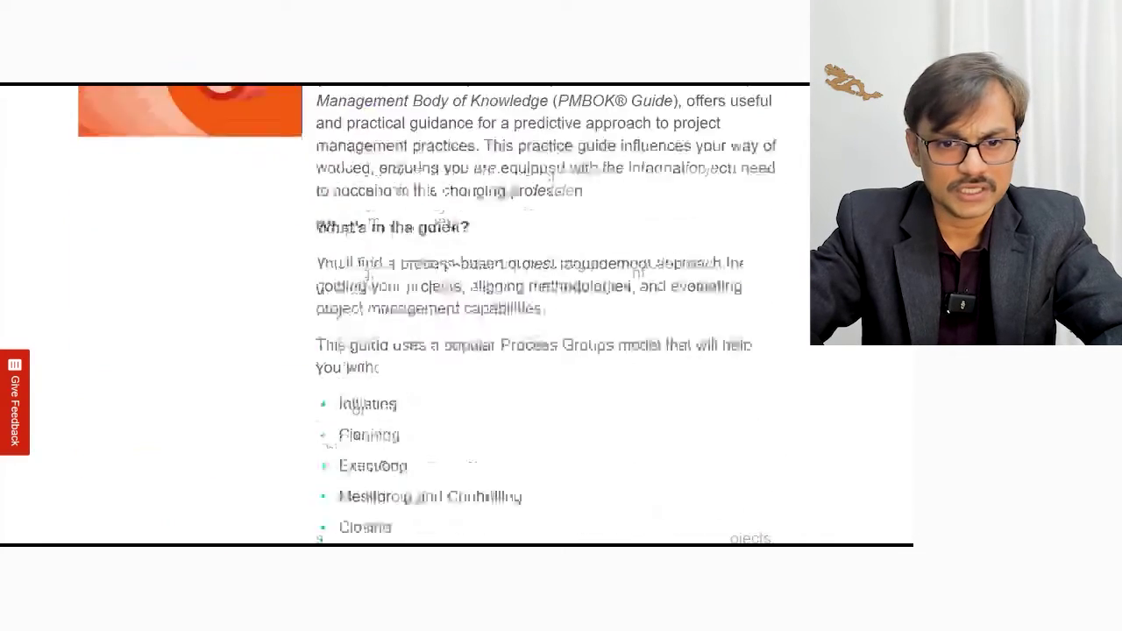
scroll(455, 315, "down", 5)
scroll(456, 315, "up", 1)
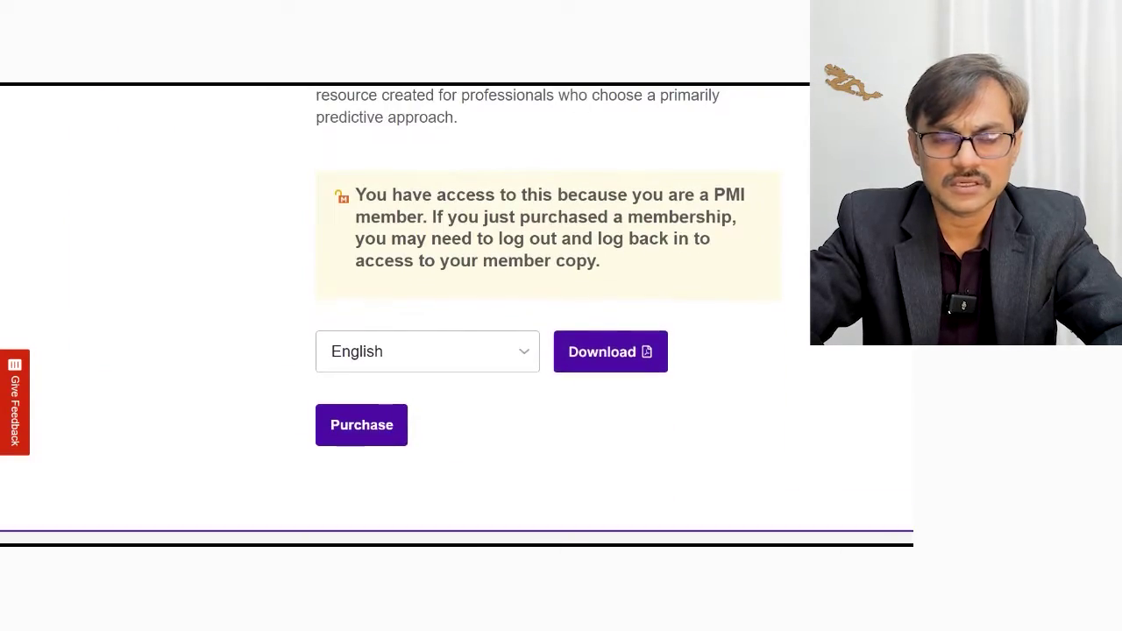
scroll(455, 316, "up", 1)
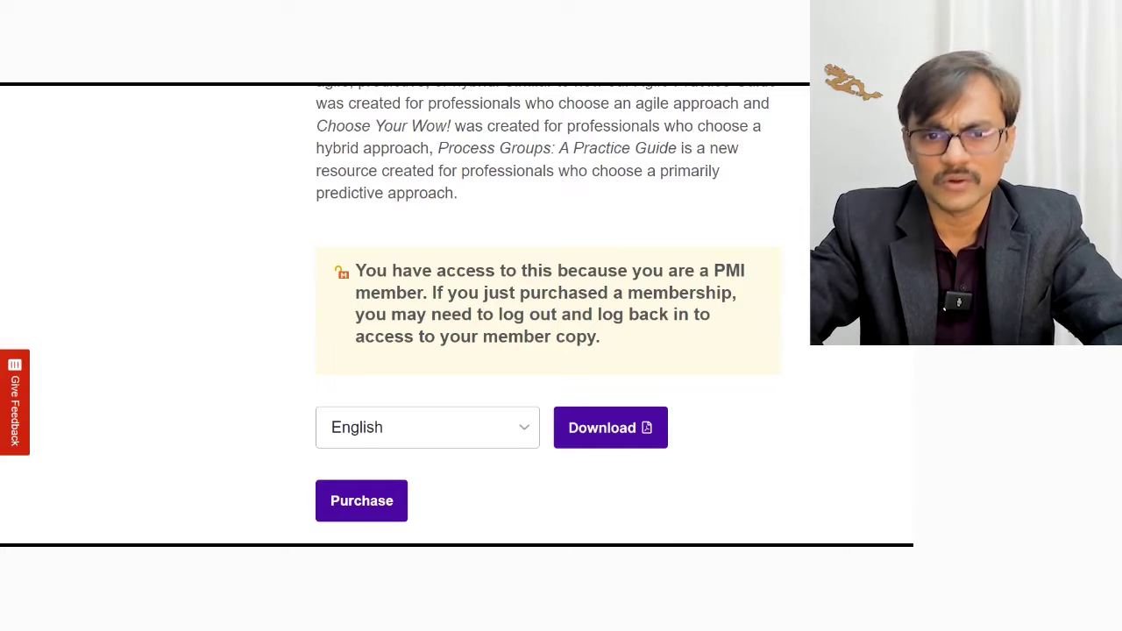
scroll(543, 315, "up", 8)
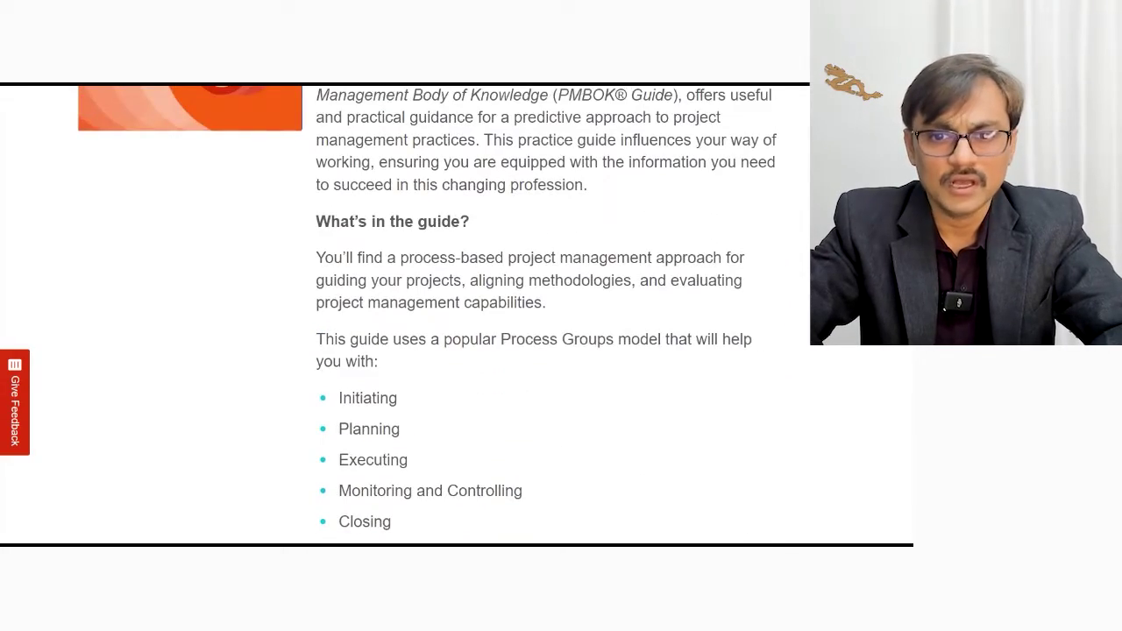
scroll(427, 315, "up", 3)
scroll(427, 314, "up", 2)
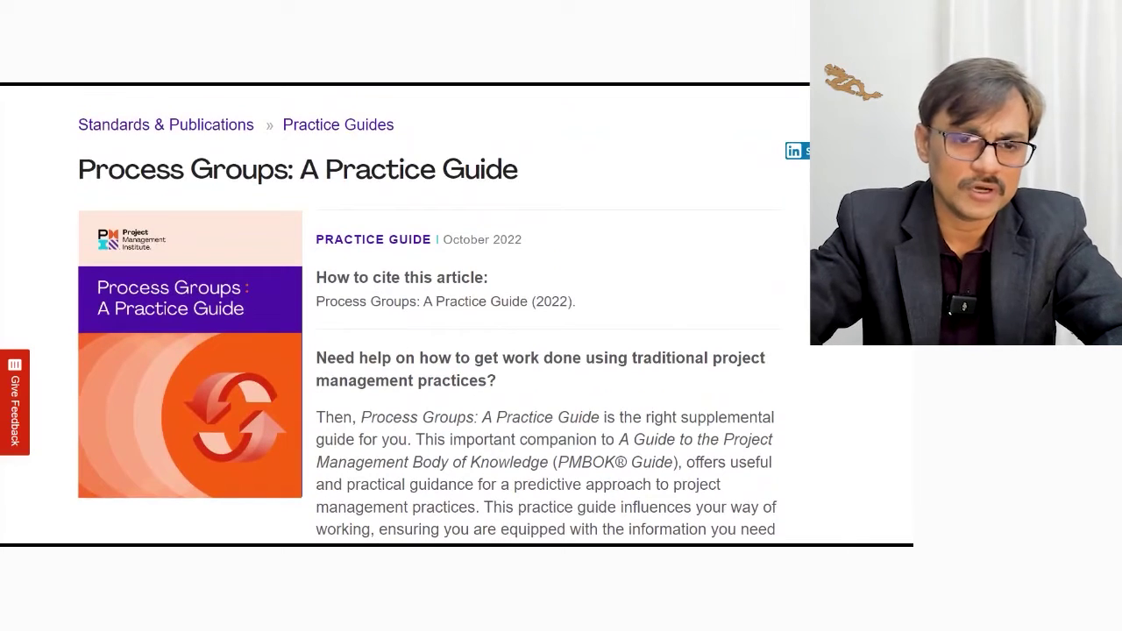
scroll(443, 324, "down", 2)
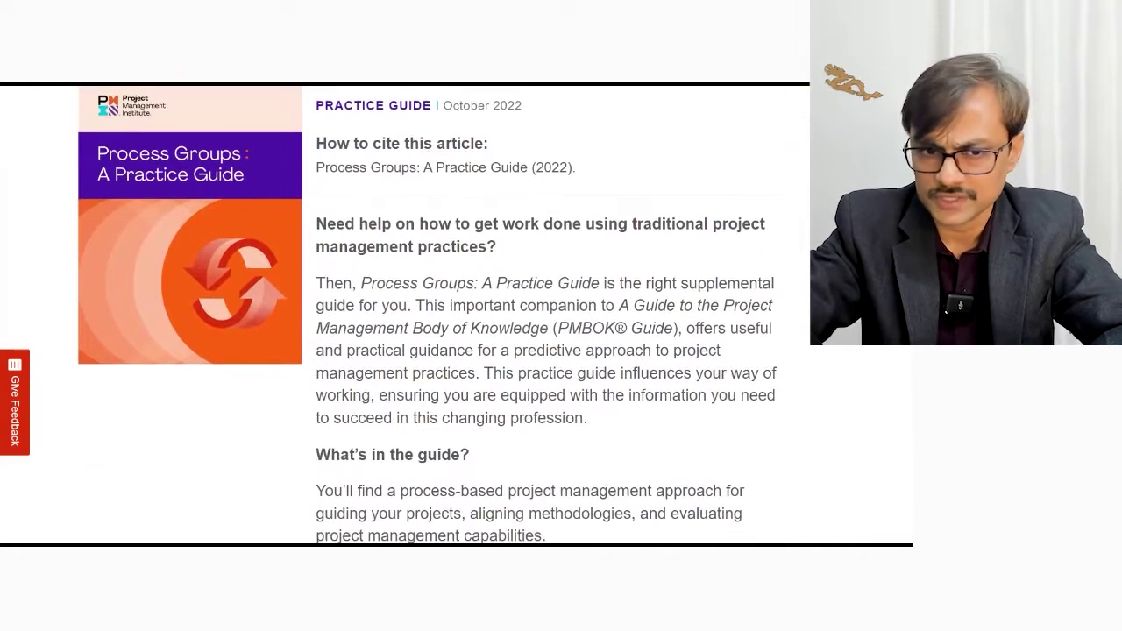
scroll(544, 315, "down", 5)
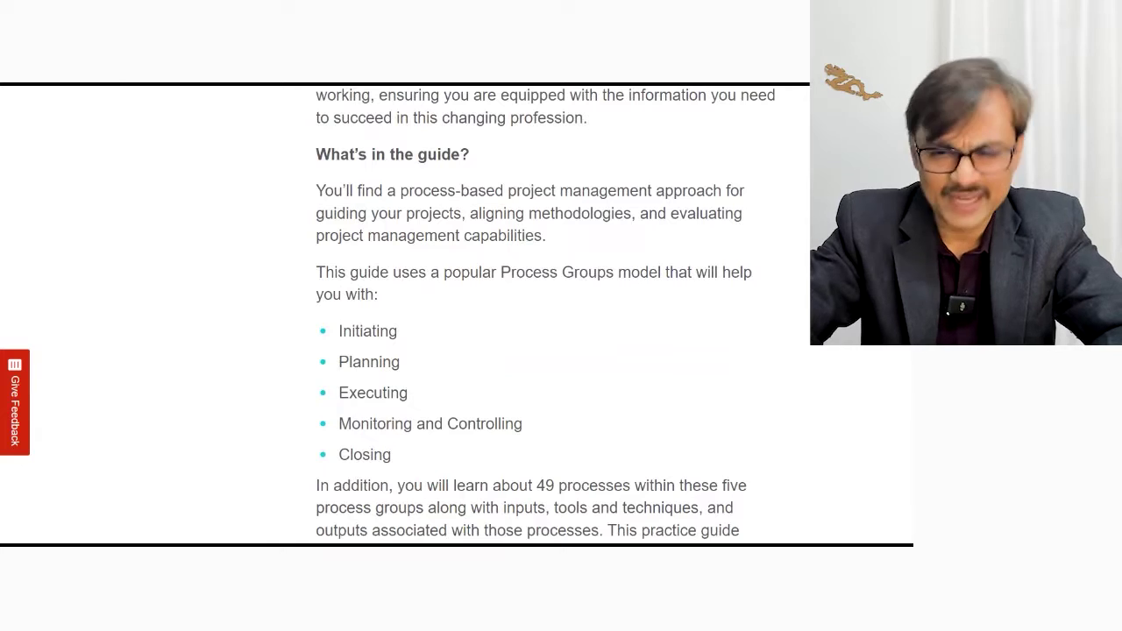
scroll(404, 315, "up", 8)
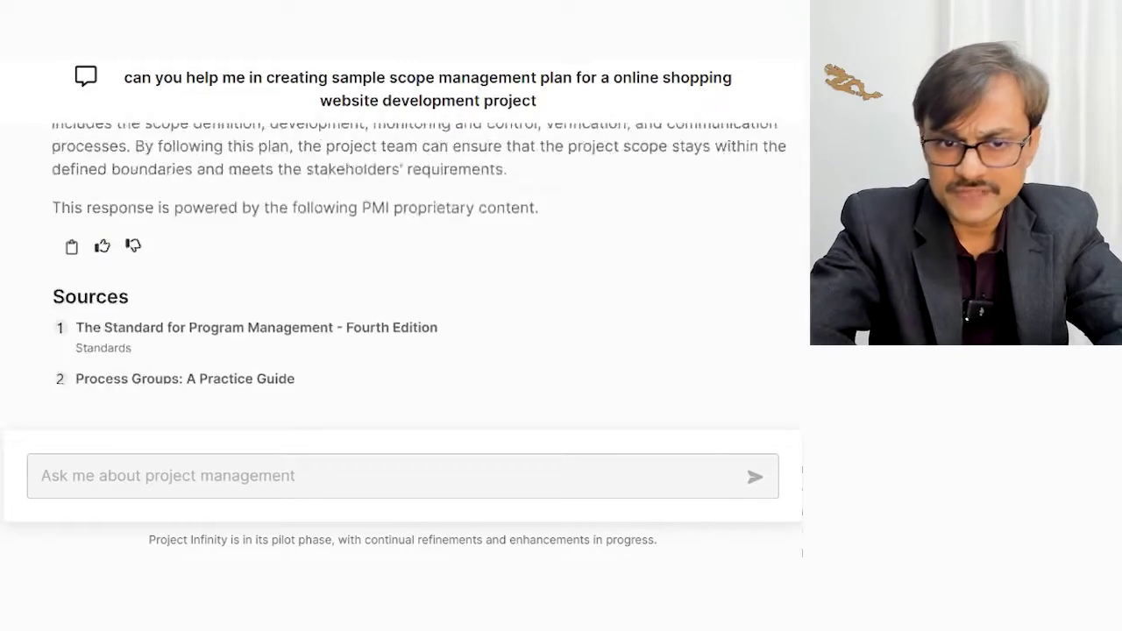
Step: Return to the Project Infinity response and read its Scope Definition section, highlighting the three bullet points
scroll(412, 263, "up", 5)
scroll(412, 263, "up", 10)
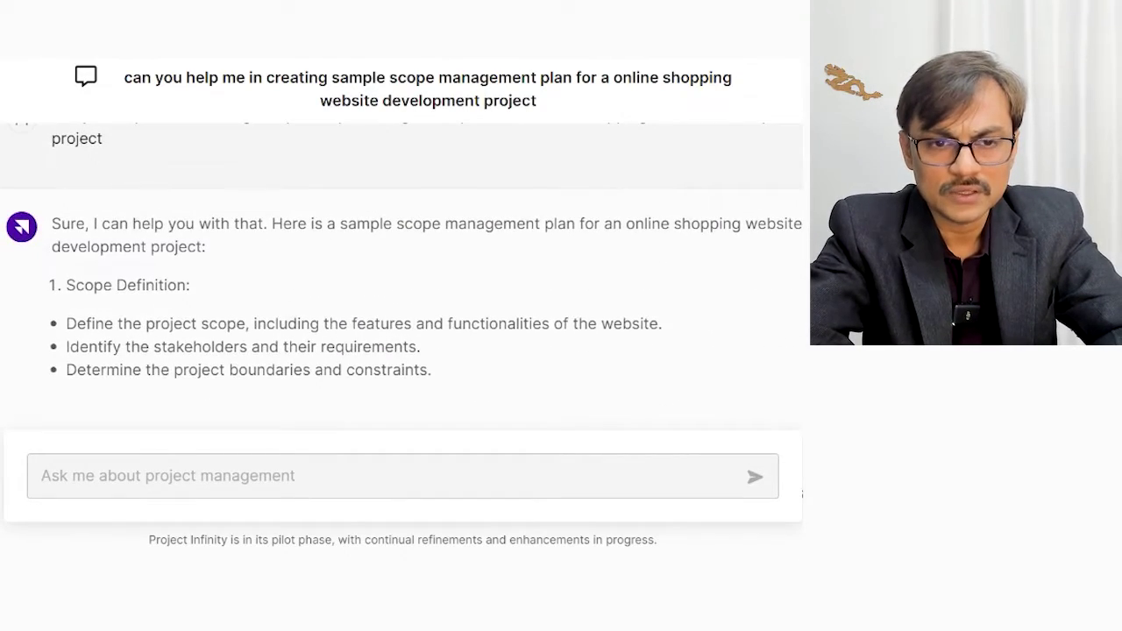
scroll(402, 263, "up", 1)
scroll(401, 262, "down", 3)
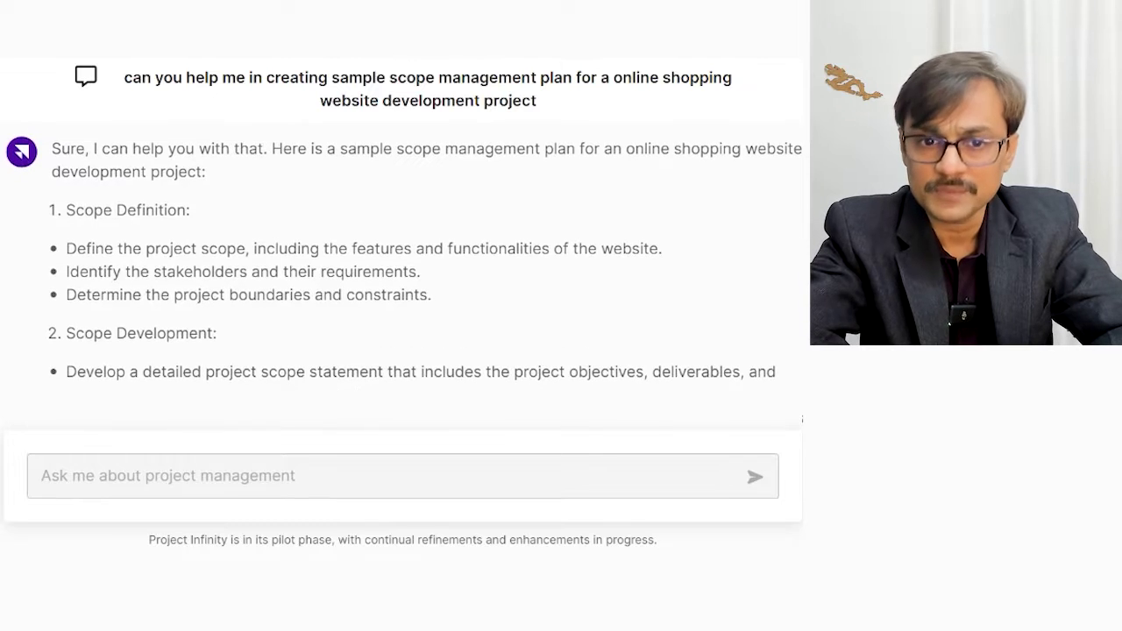
scroll(404, 254, "down", 1)
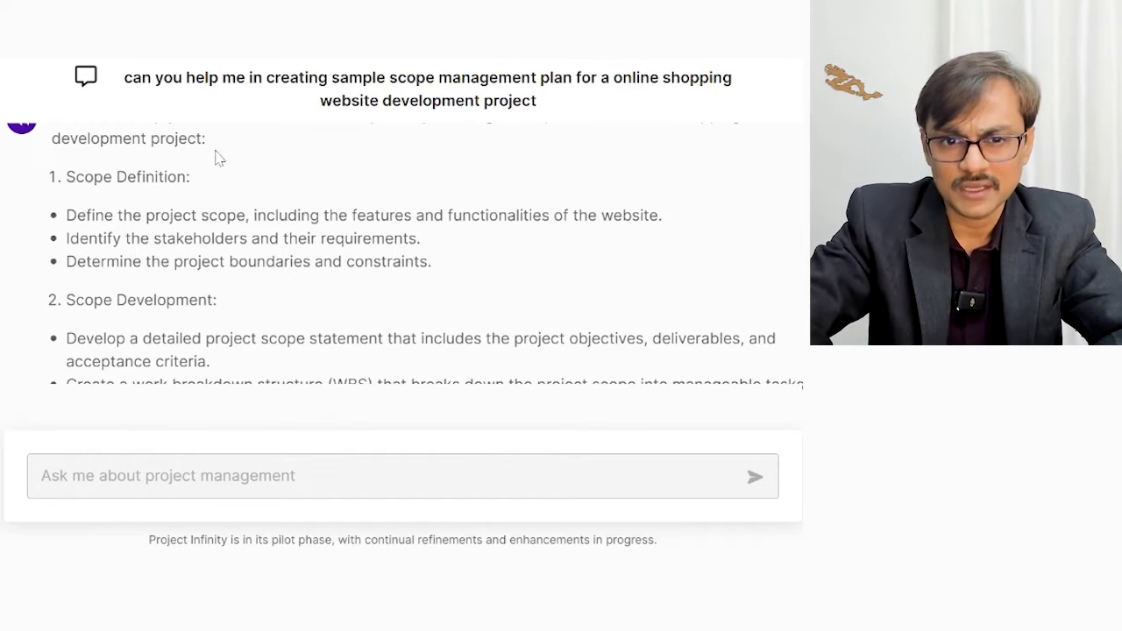
left_click_drag(433, 265, 60, 200)
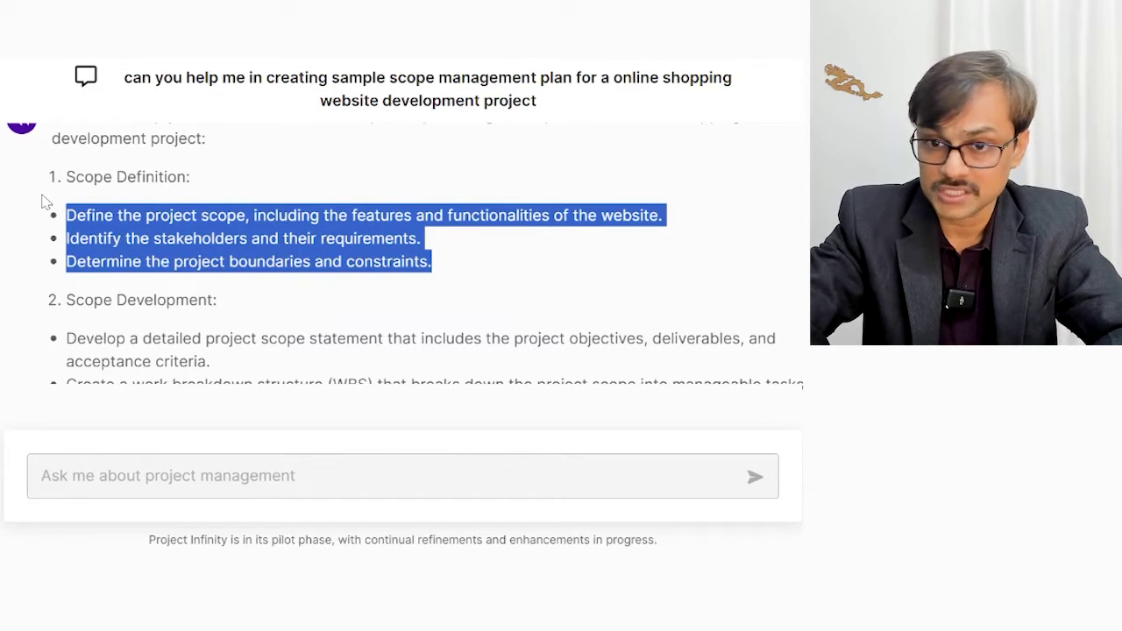
left_click(473, 291)
scroll(473, 291, "down", 2)
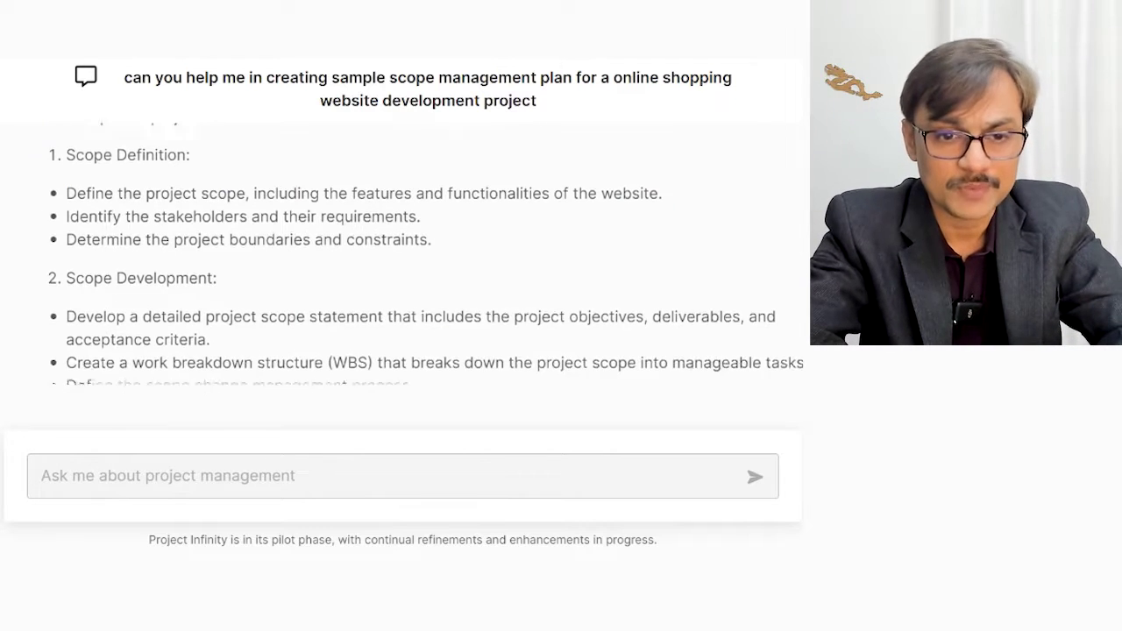
scroll(416, 252, "down", 1)
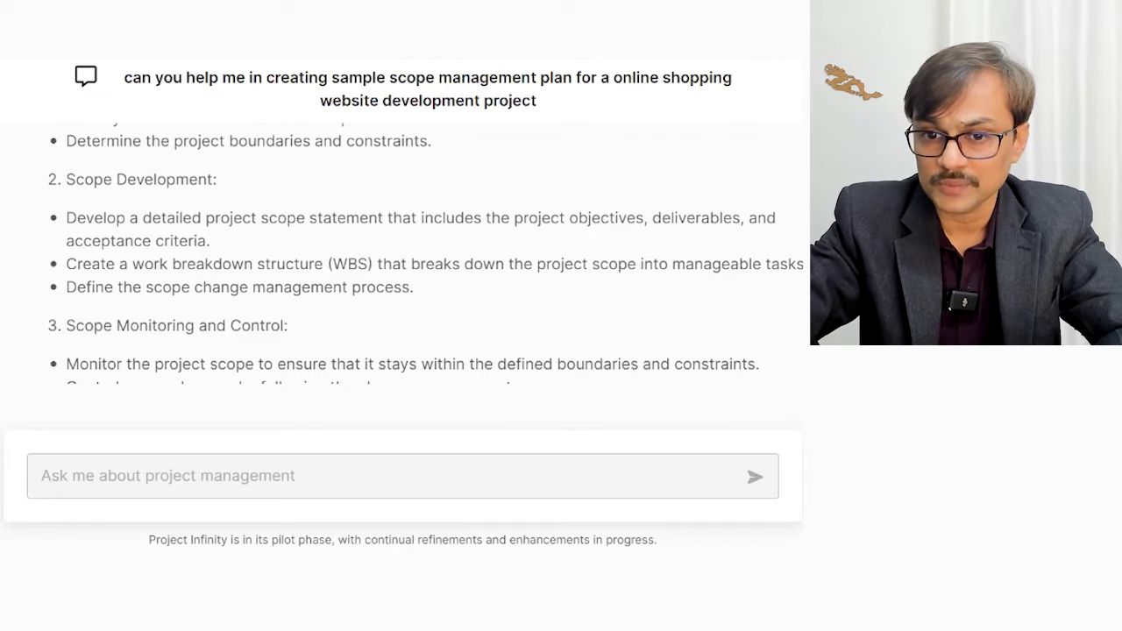
Step: Highlight the work breakdown structure bullet and the full set of Scope Development bullets in the response
left_click_drag(581, 384, 370, 264)
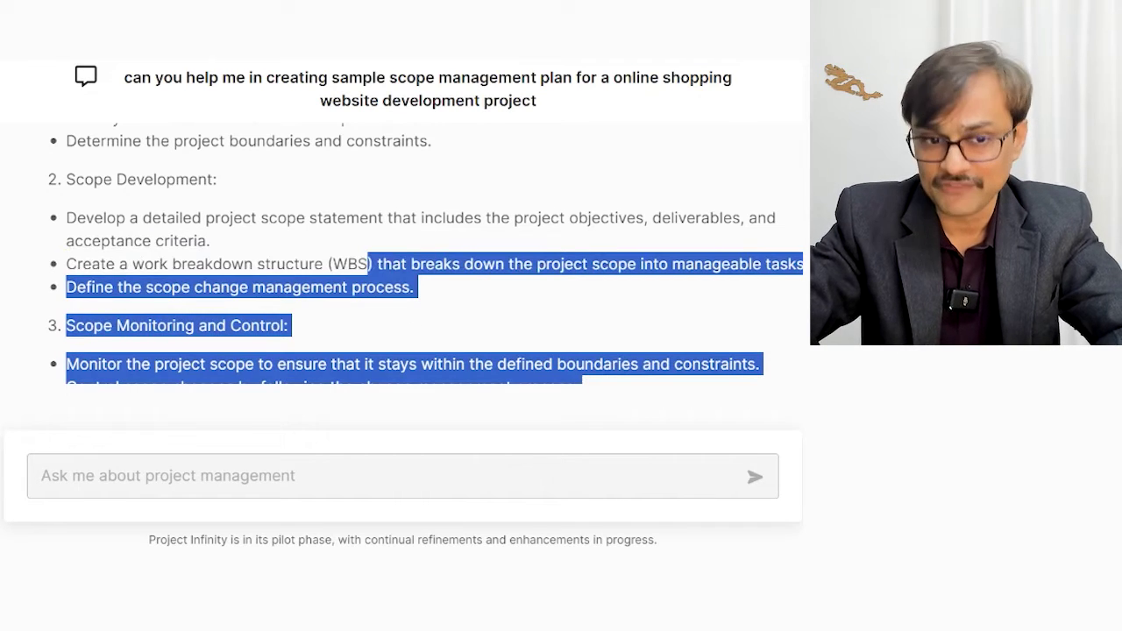
triple_click(149, 264)
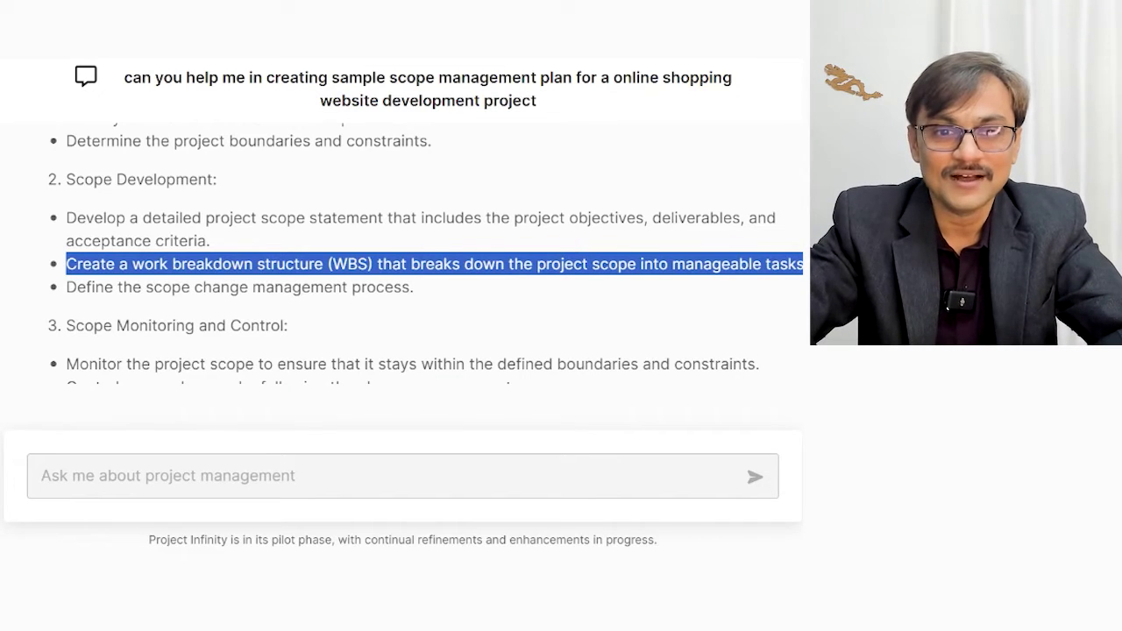
left_click_drag(65, 217, 423, 289)
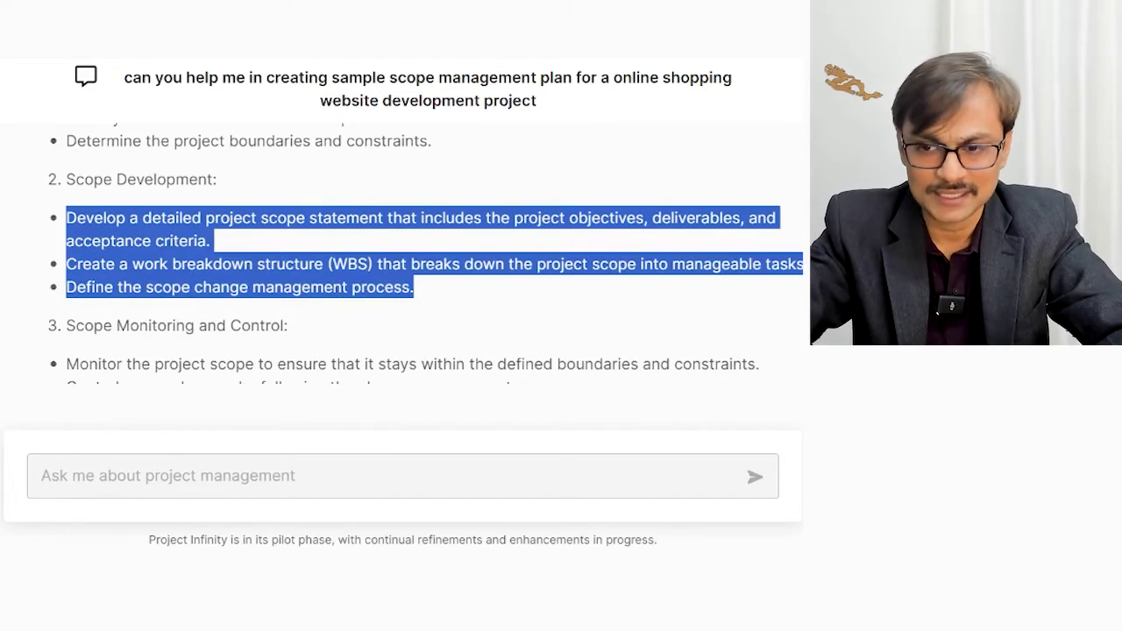
Step: Copy the original scope management plan question for the online shopping website project and submit it to ChatGPT
scroll(403, 254, "down", 10)
scroll(404, 263, "up", 15)
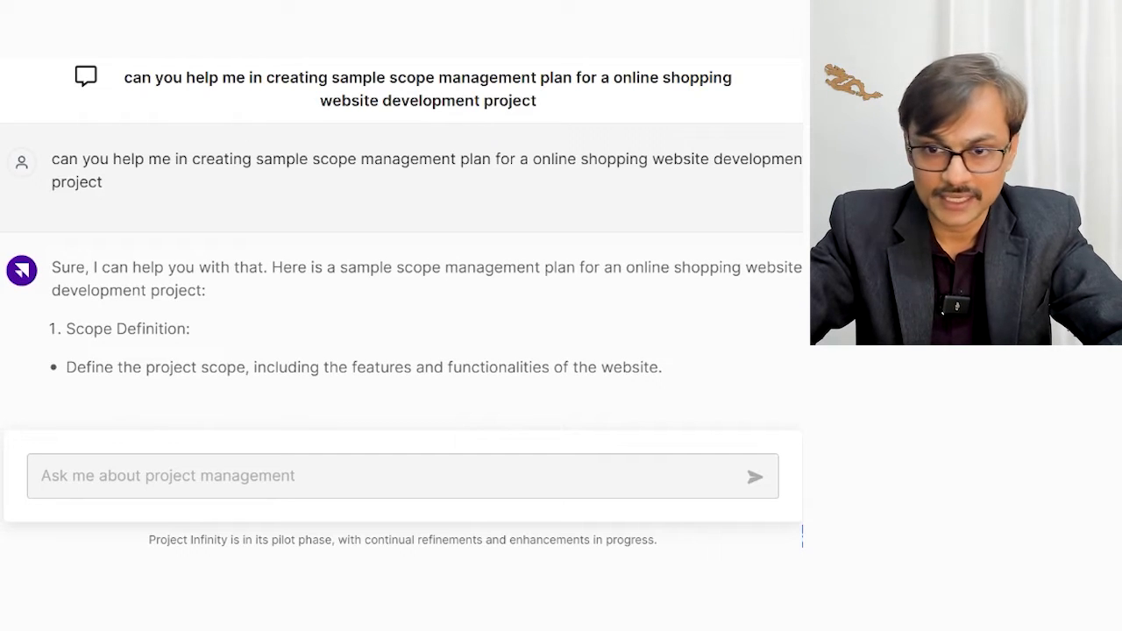
triple_click(119, 192)
key("ctrl+c")
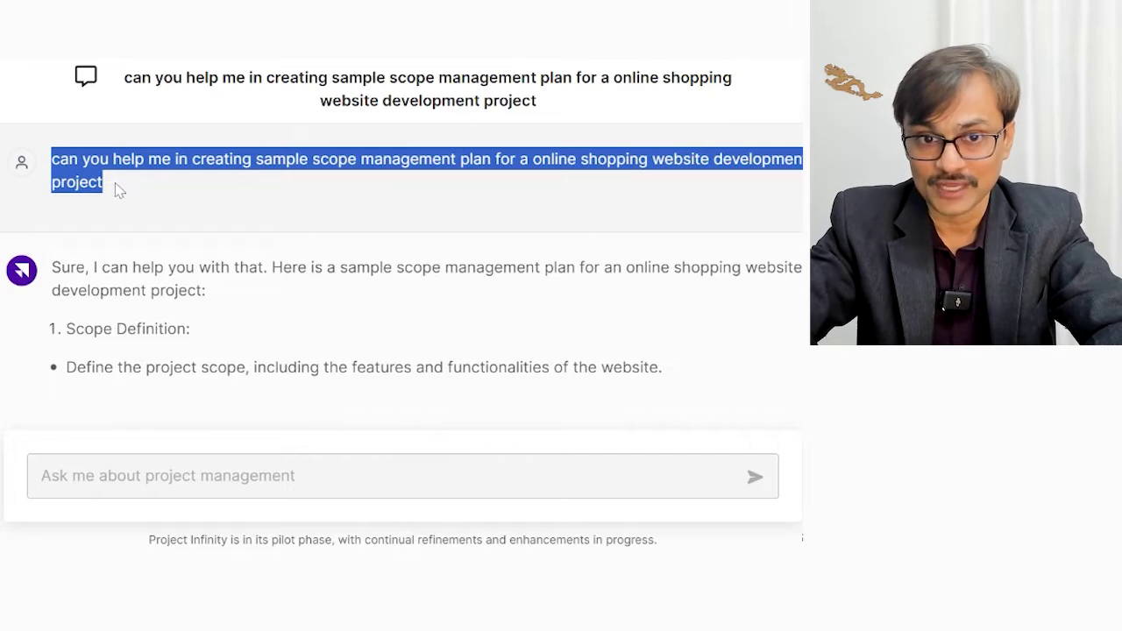
key("alt+Tab")
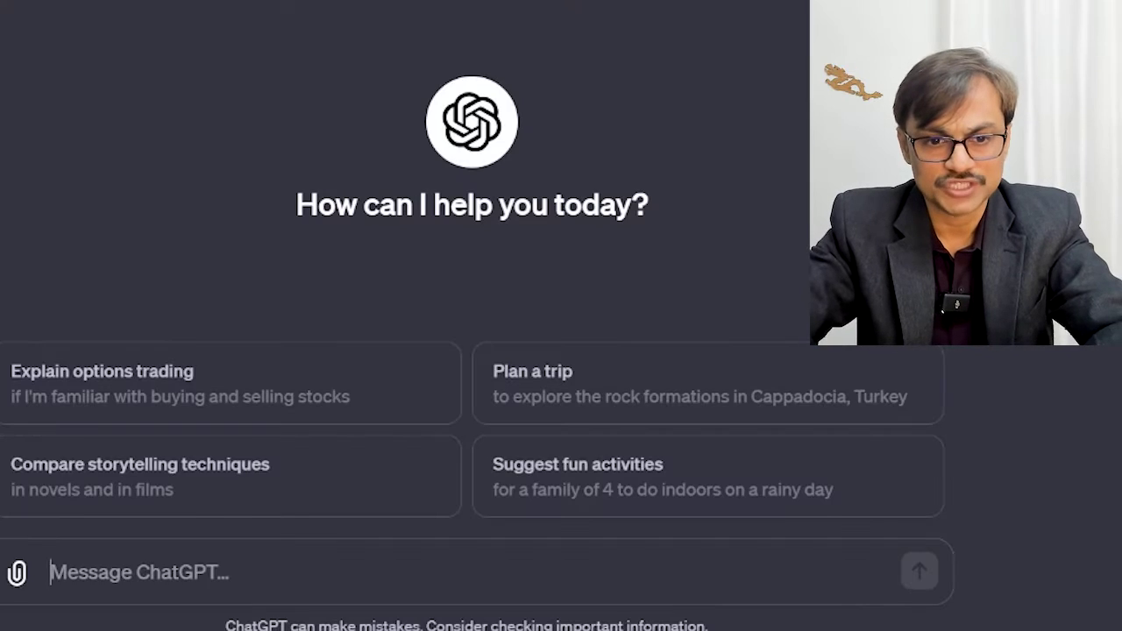
key("ctrl+v")
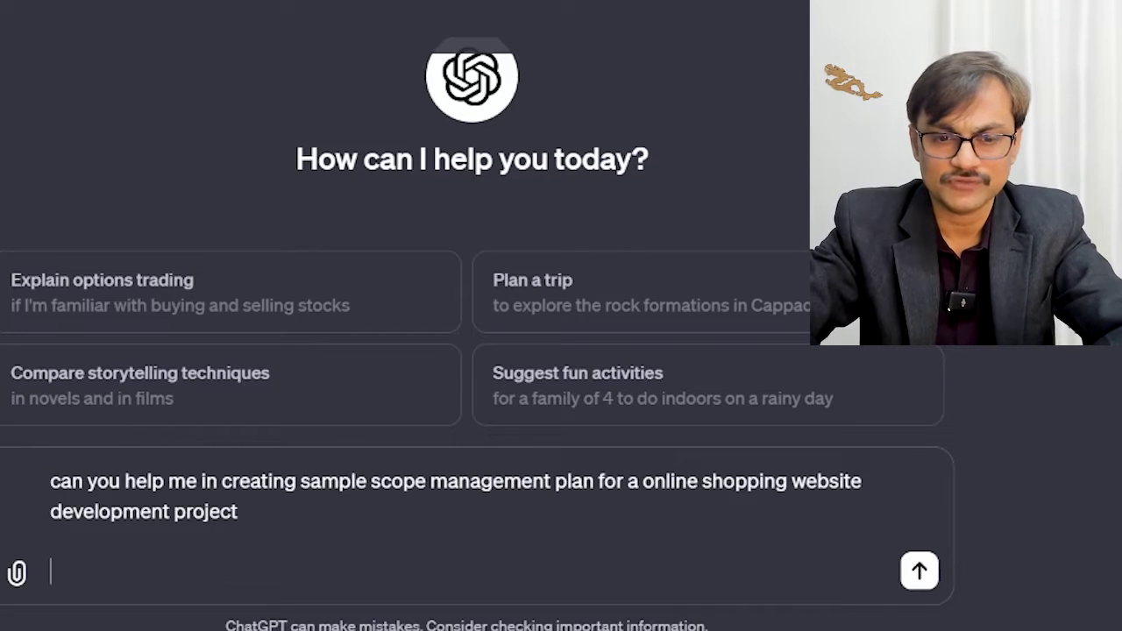
key("BackSpace")
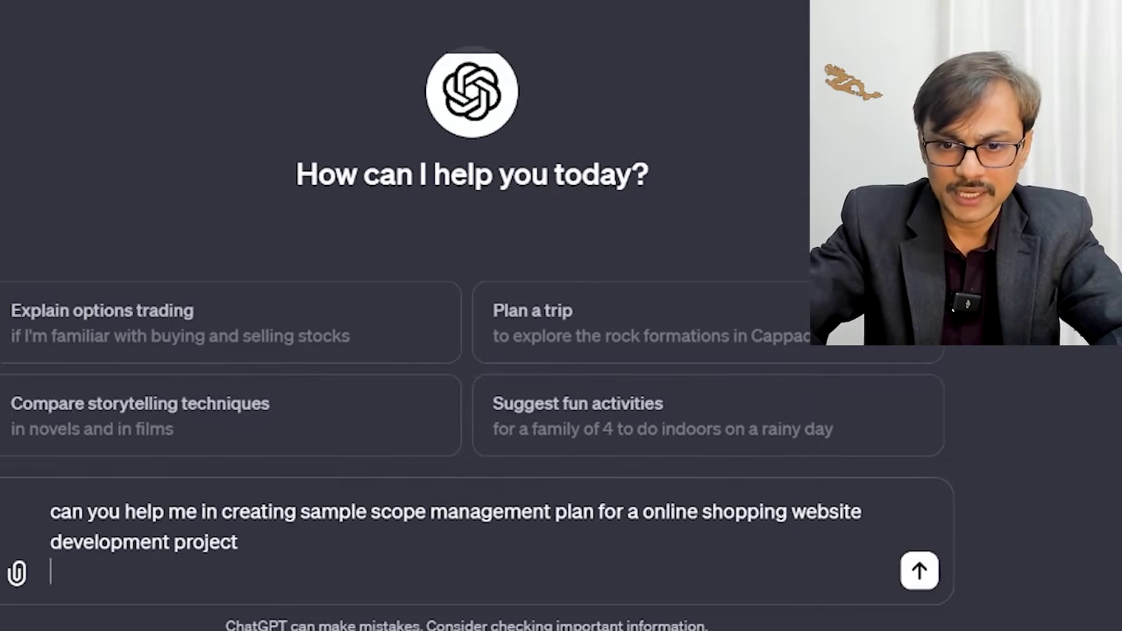
left_click(918, 573)
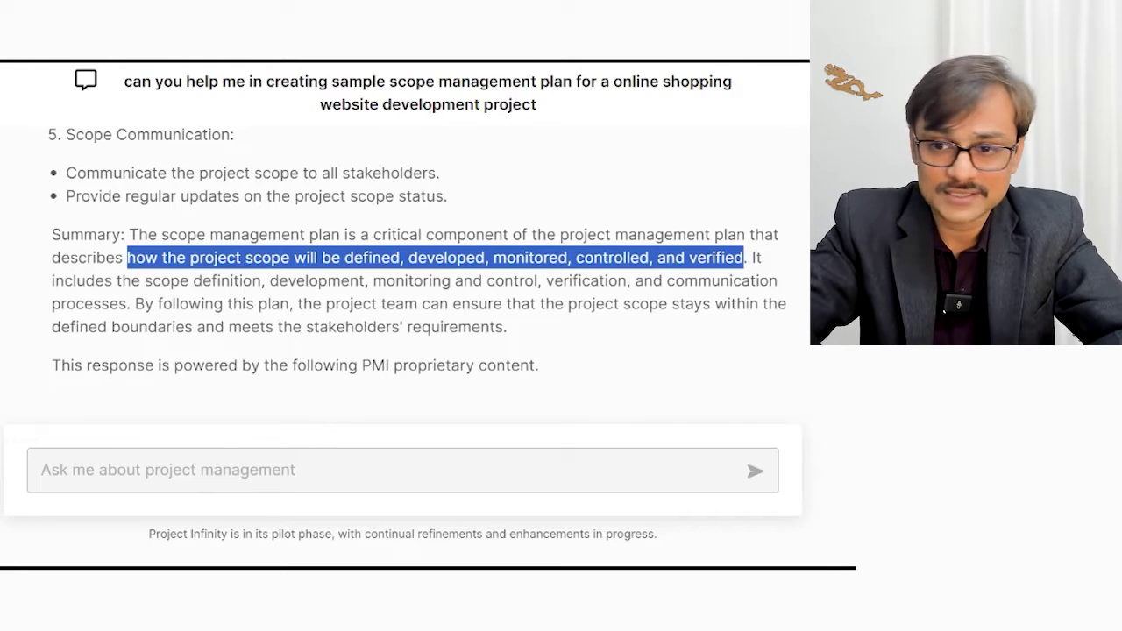
Step: Review the end of the Project Infinity scope plan response, including its summary, sources and related questions
scroll(411, 254, "up", 4)
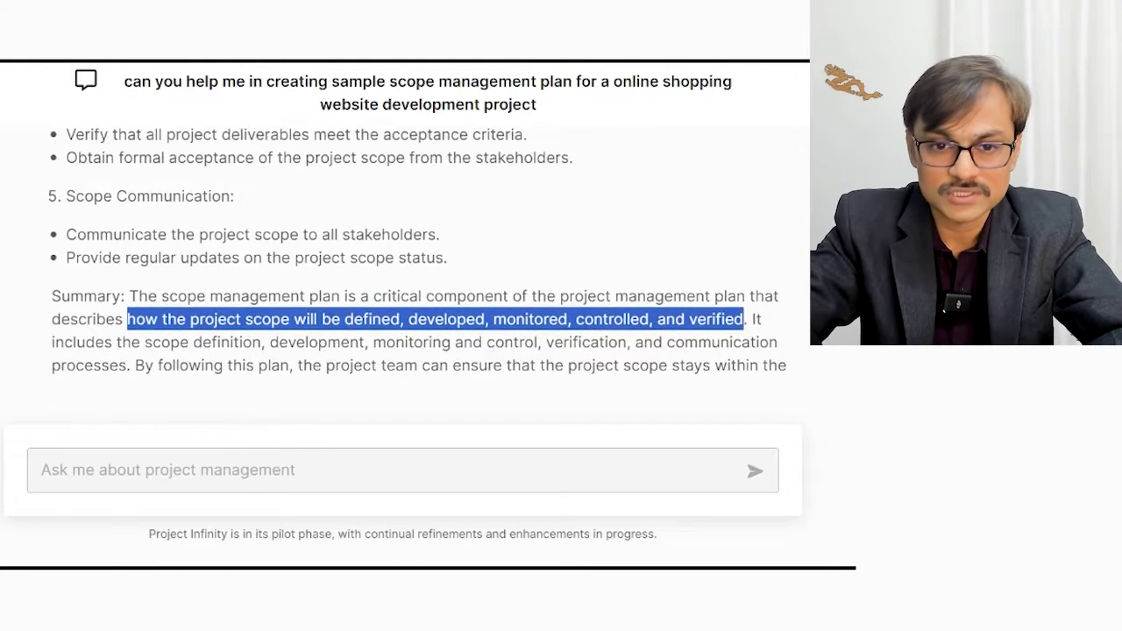
scroll(412, 254, "down", 5)
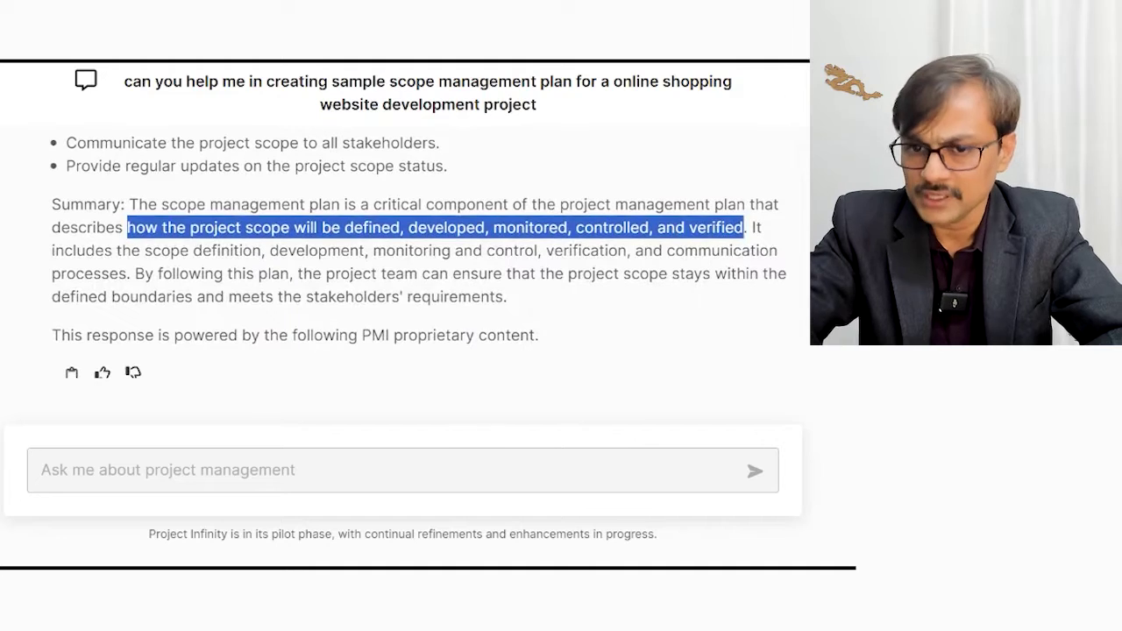
scroll(412, 254, "down", 1)
scroll(412, 254, "up", 3)
scroll(412, 254, "down", 4)
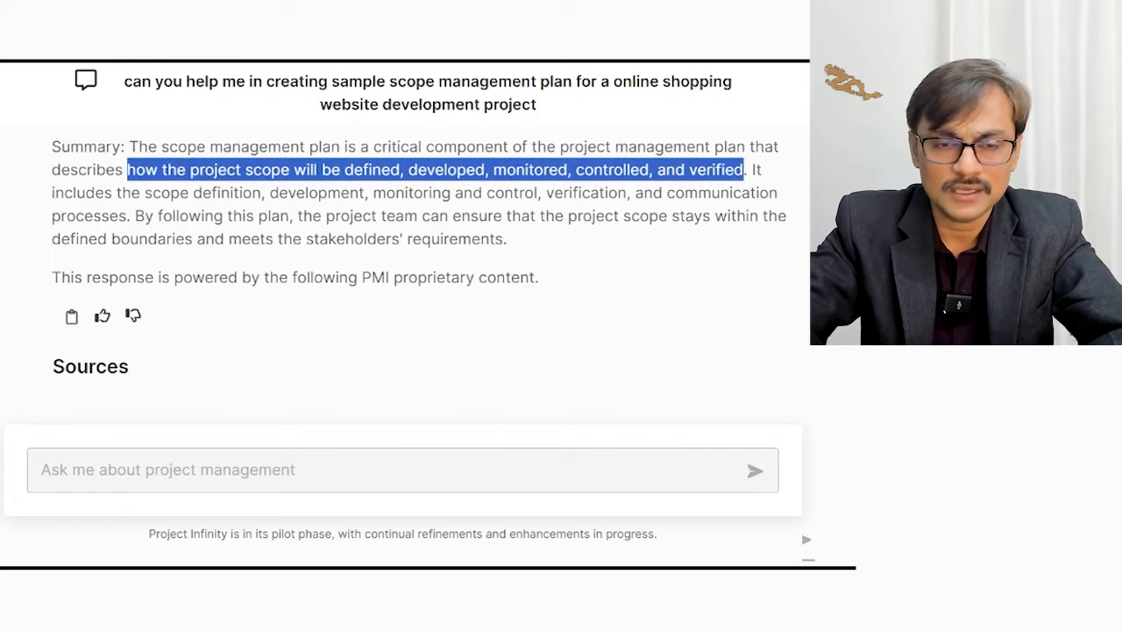
scroll(411, 255, "up", 1)
scroll(412, 255, "down", 4)
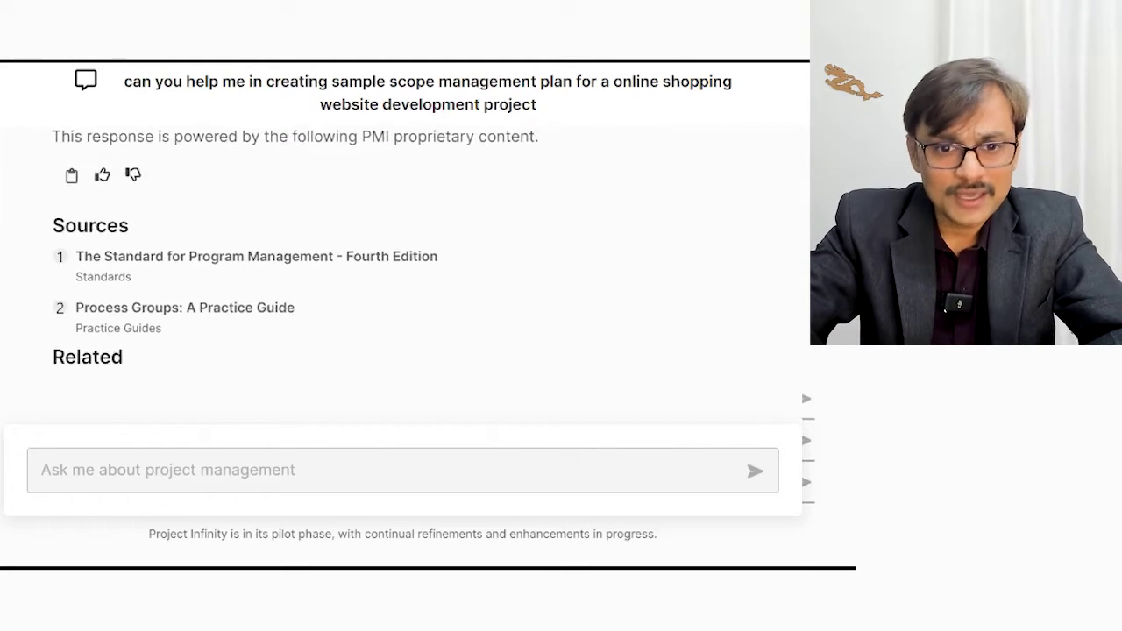
scroll(412, 254, "down", 3)
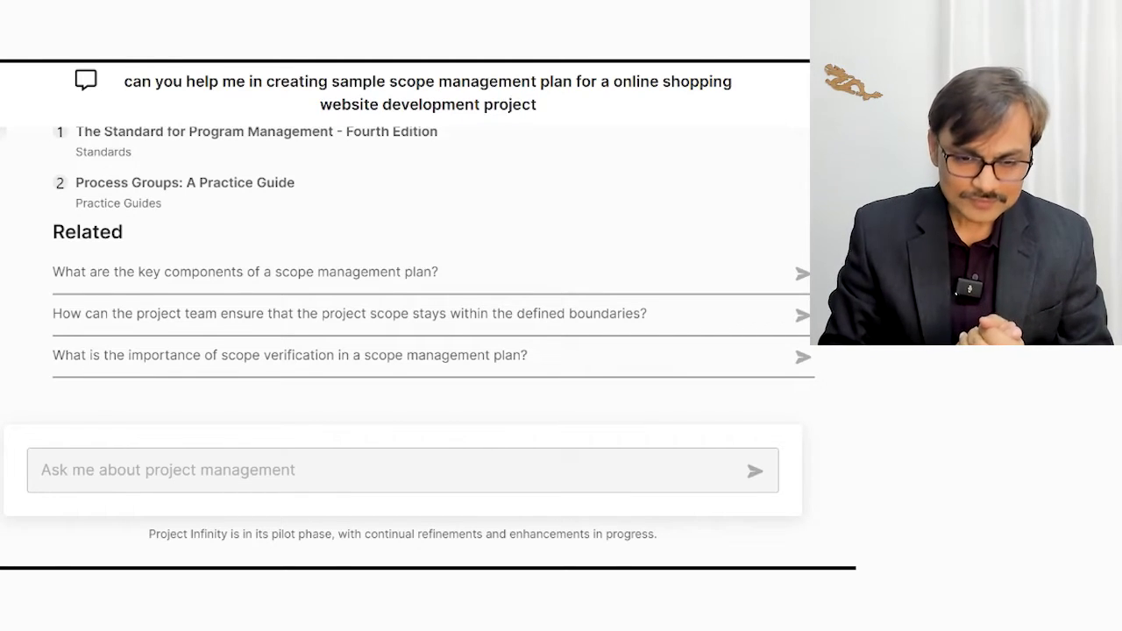
Step: Submit the prompt "Create a sample risk register for the same online shopping website" to Project Infinity
left_click(41, 470)
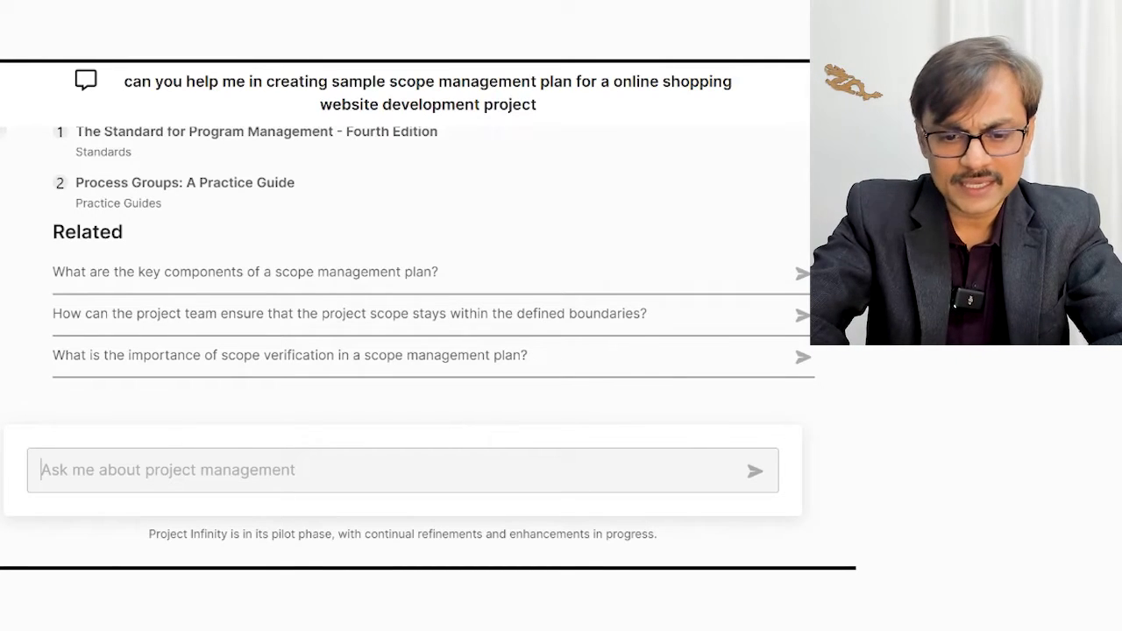
type("Care")
key("BackSpace")
key("BackSpace")
key("BackSpace")
type("reate a risk register ")
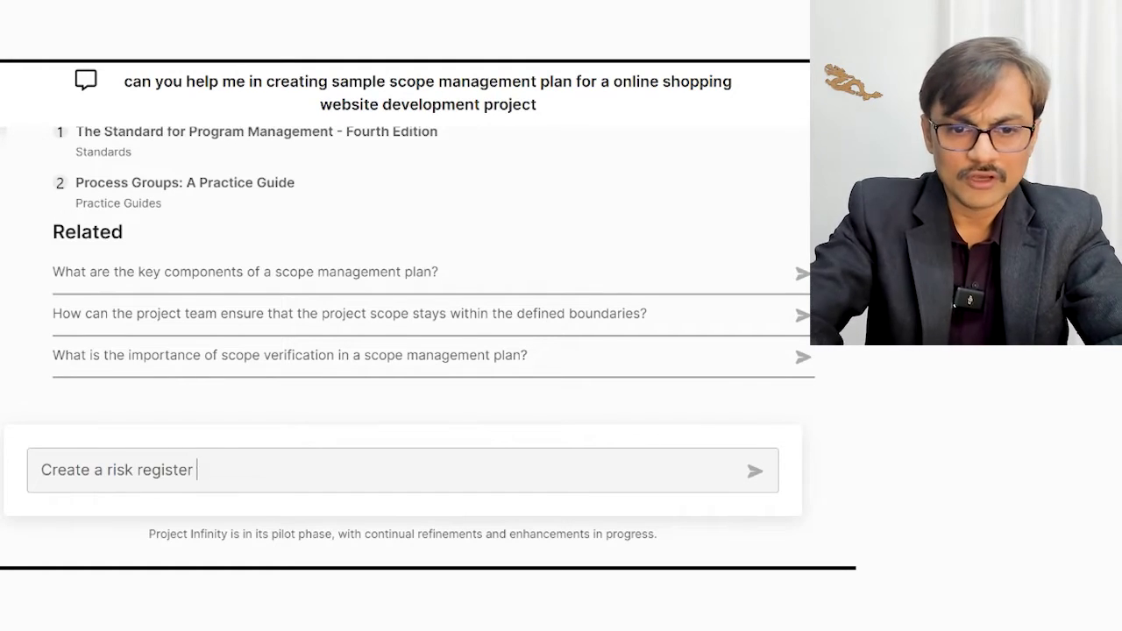
type("for ths")
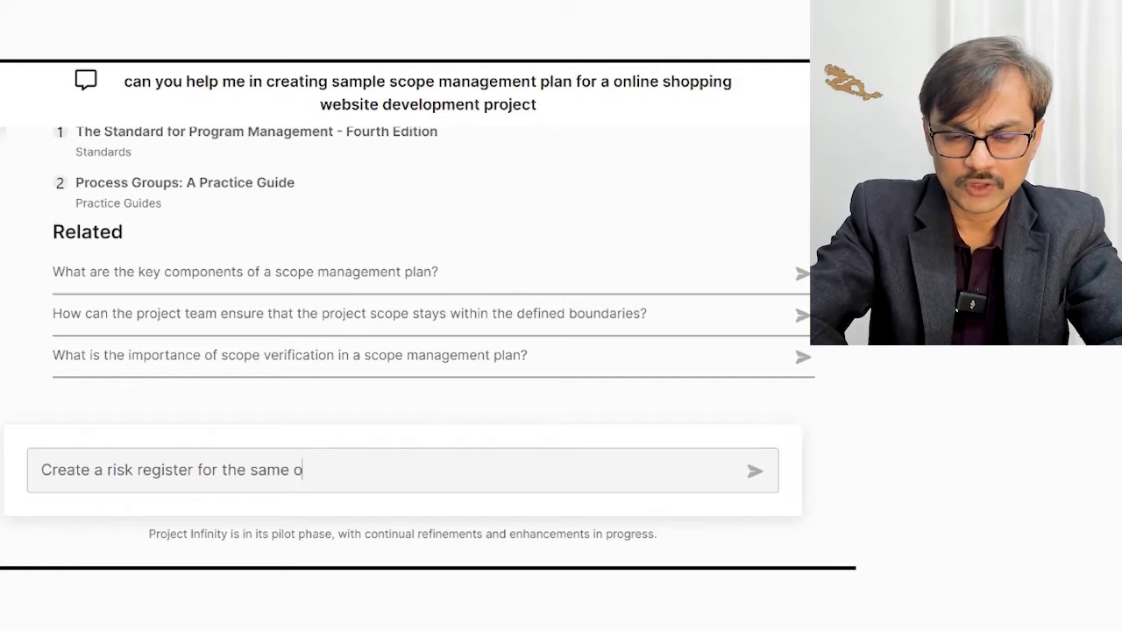
type("e shoppin")
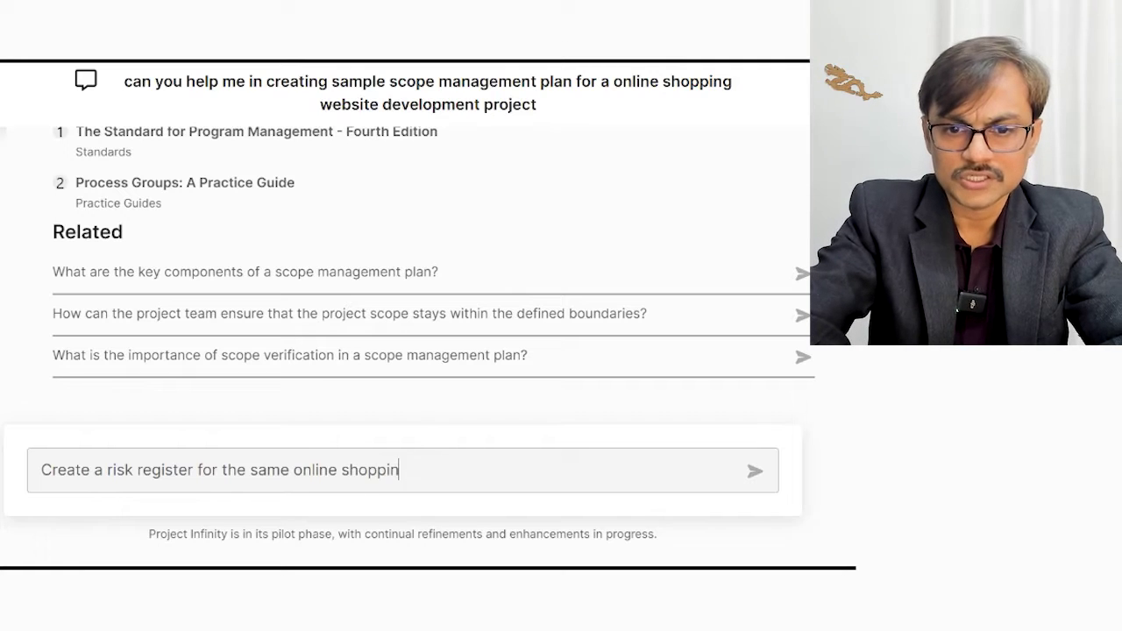
type("g webiste")
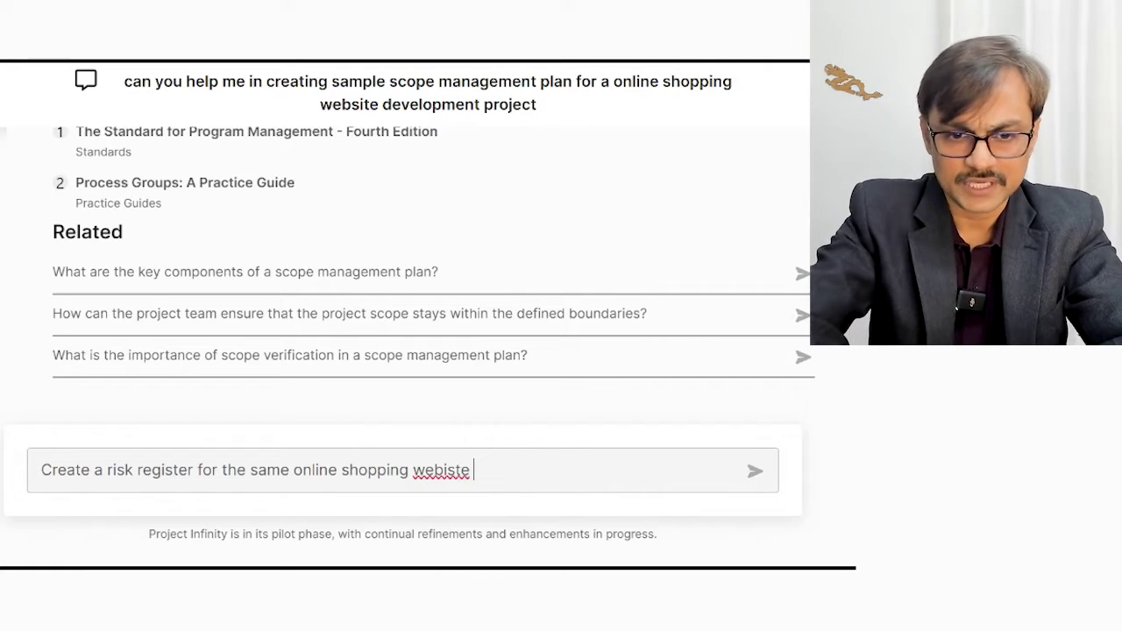
key("ctrl+shift+Left")
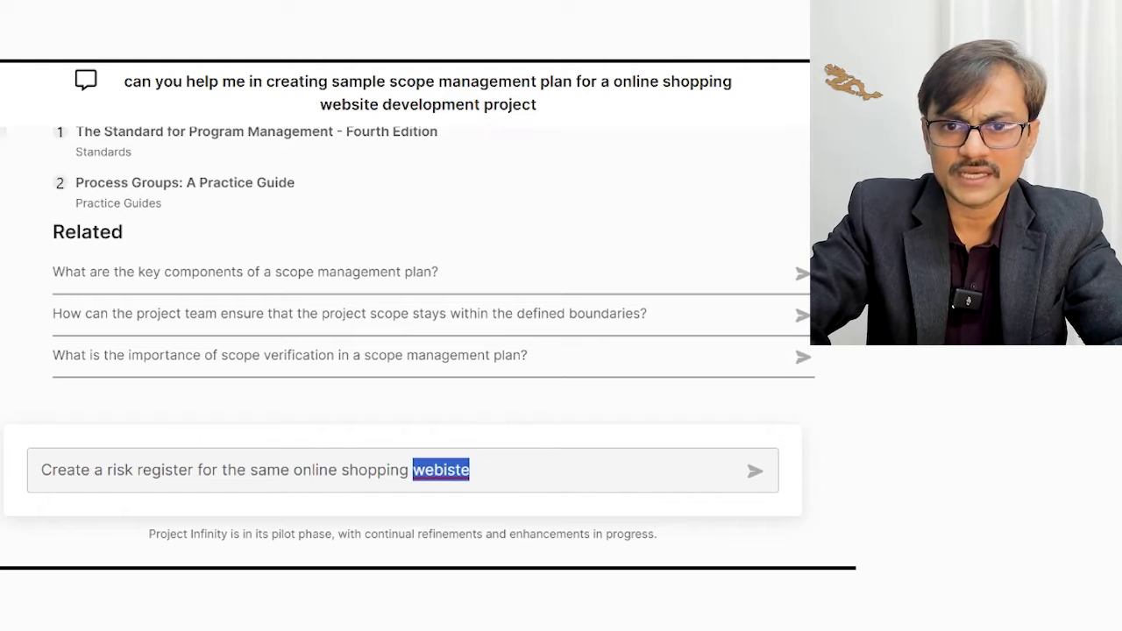
type("website")
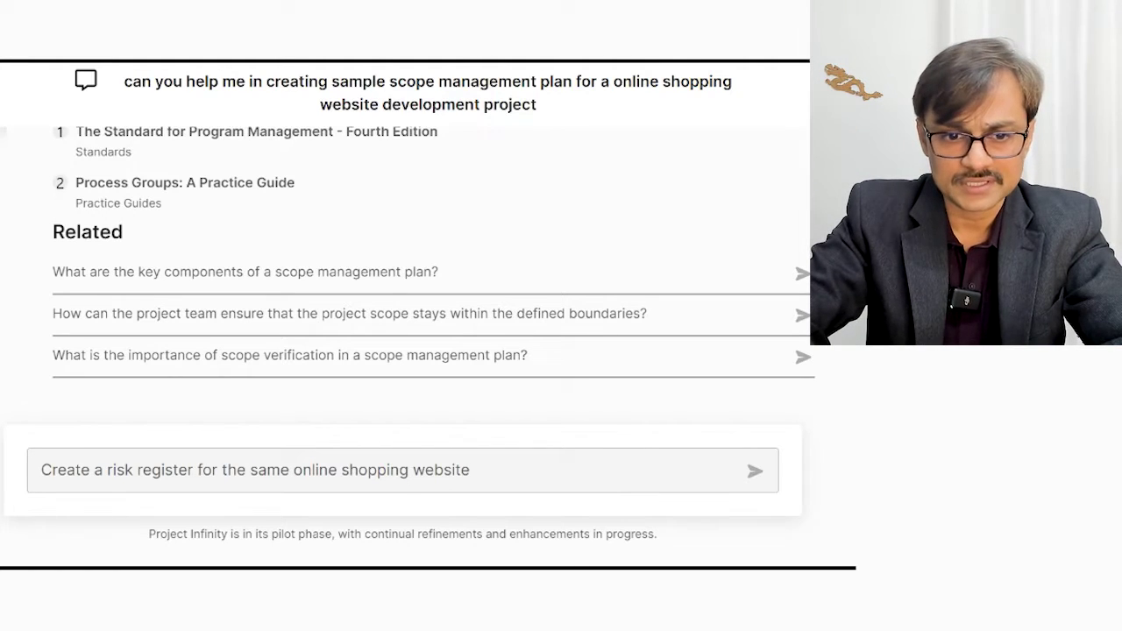
type("sample")
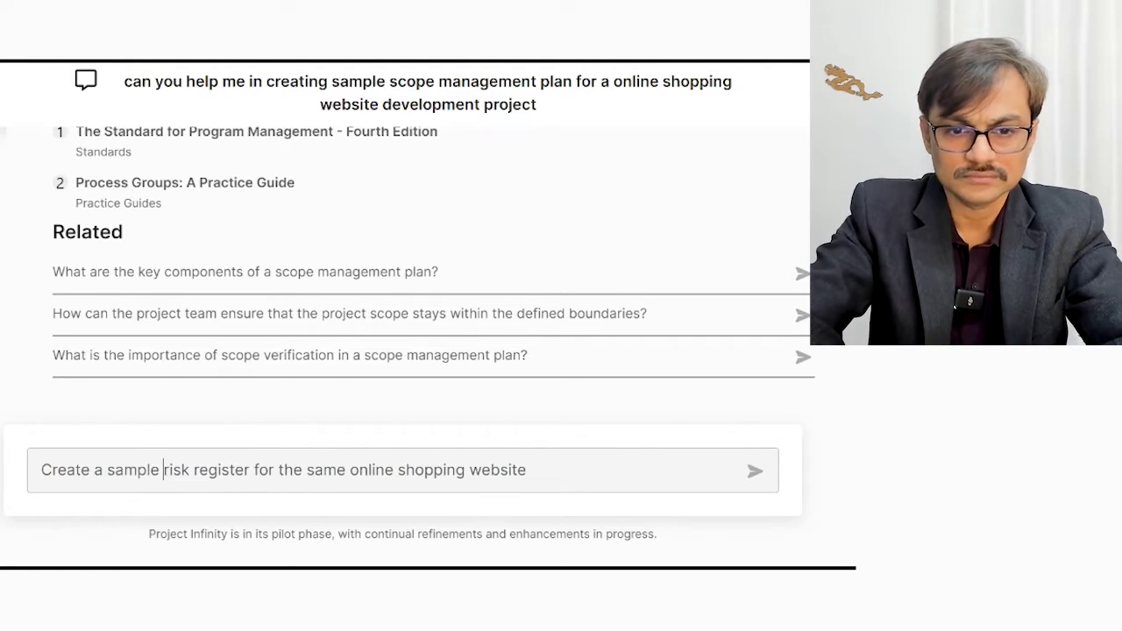
key("Return")
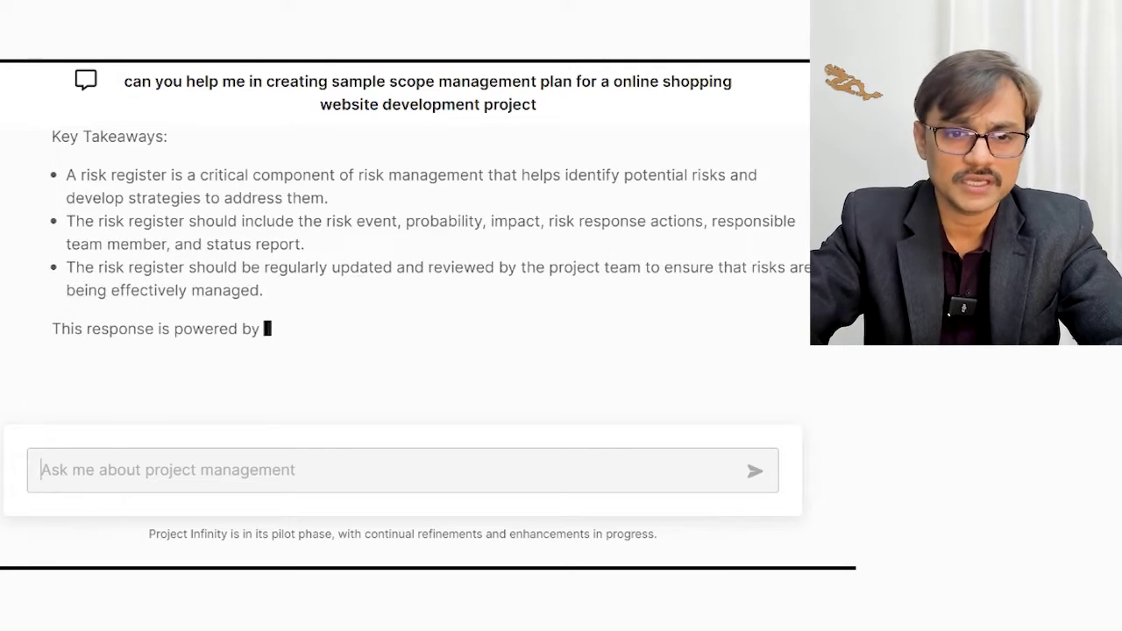
Step: Read the Key Takeaways of the risk register response and highlight its three bullet points
scroll(421, 262, "up", 4)
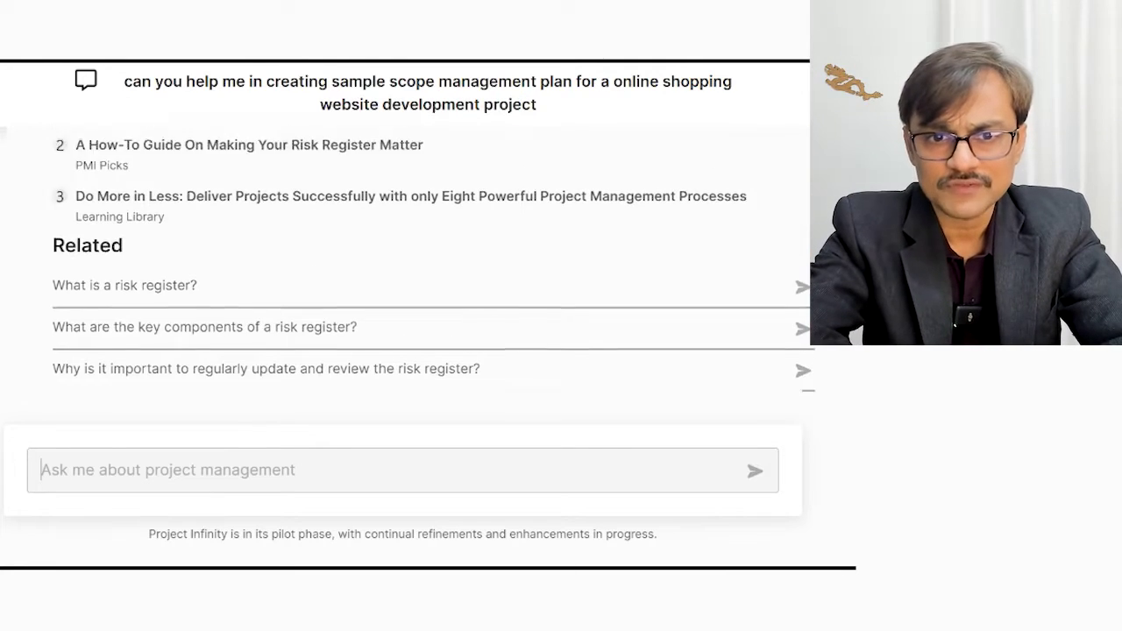
scroll(420, 263, "up", 2)
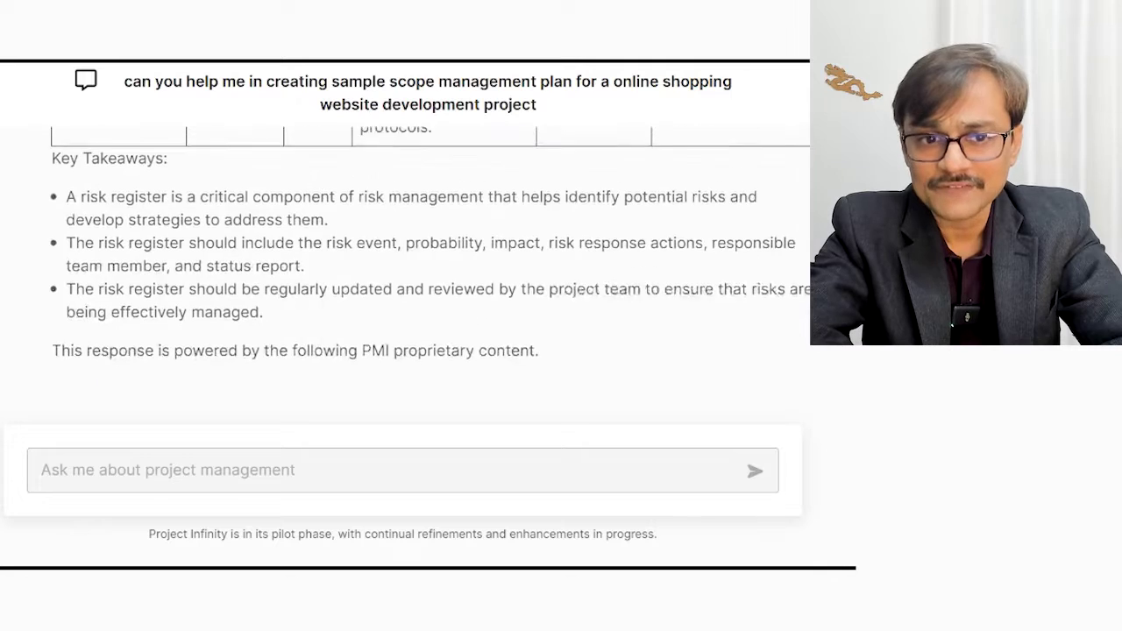
scroll(420, 262, "down", 2)
scroll(421, 263, "up", 1)
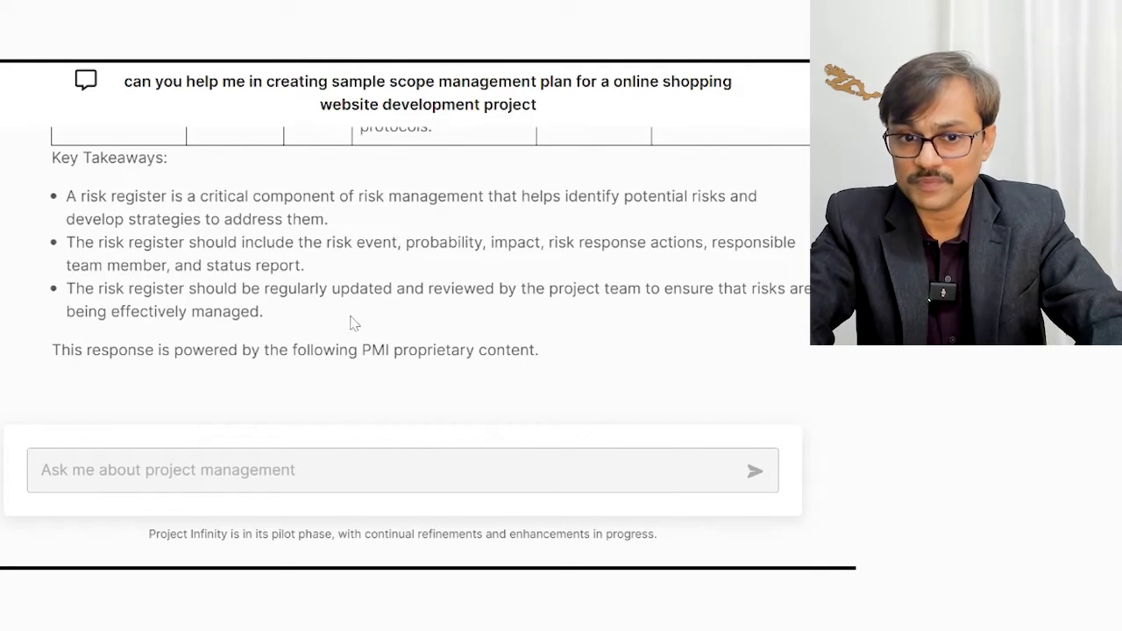
left_click_drag(283, 318, 50, 198)
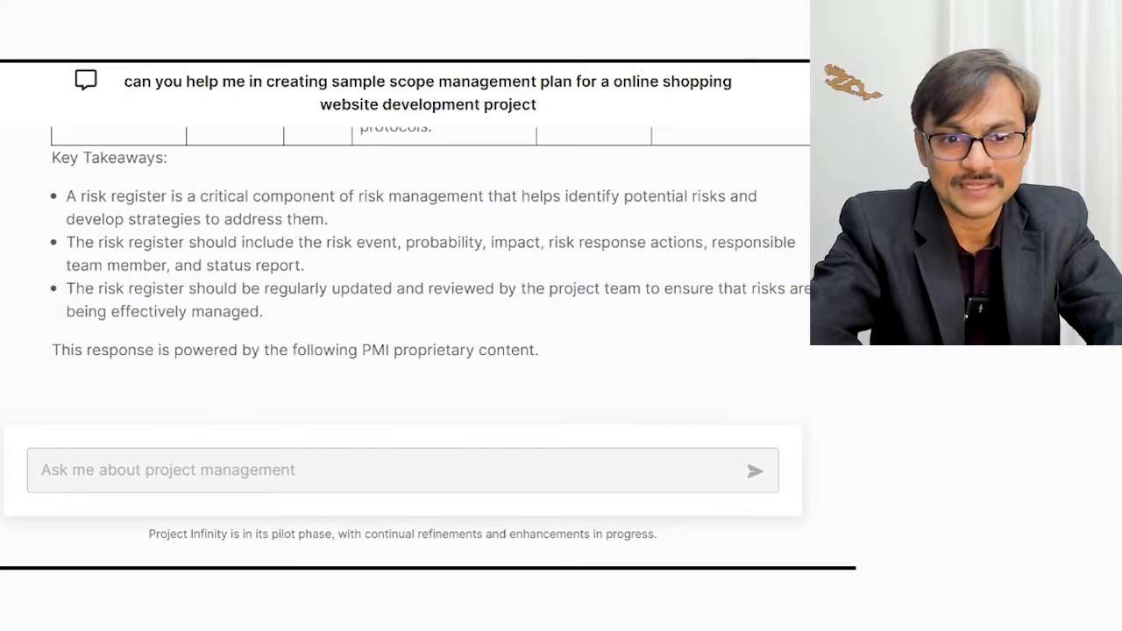
Step: Examine the sample risk register table from the security breach row back up to the column headings
scroll(429, 263, "up", 3)
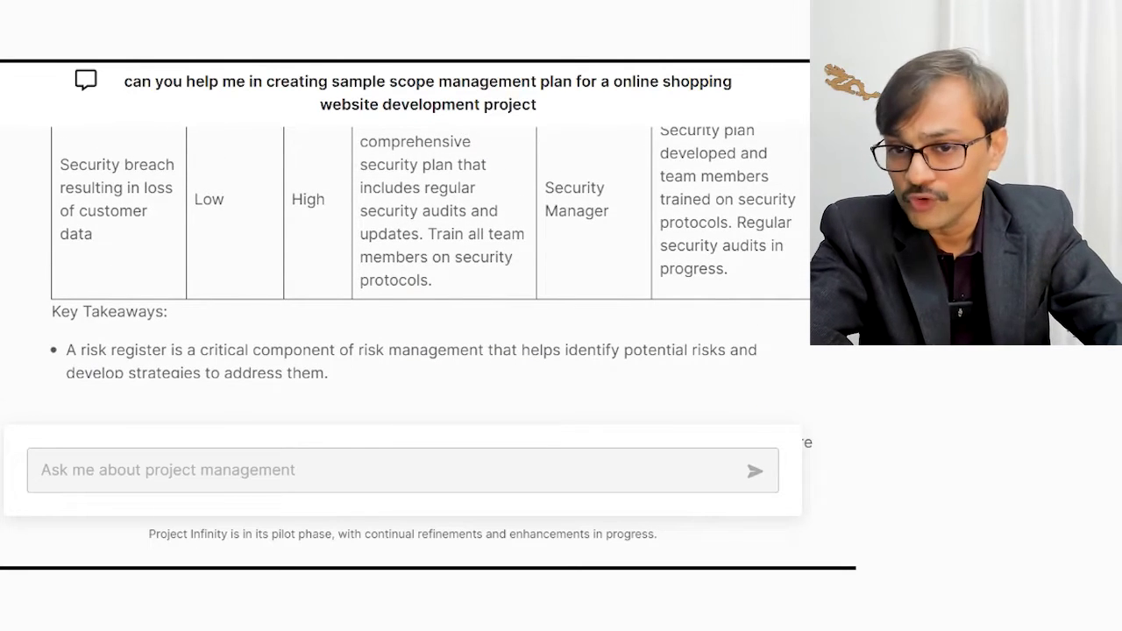
scroll(430, 289, "up", 2)
scroll(430, 263, "up", 4)
scroll(429, 263, "up", 5)
scroll(430, 263, "up", 3)
scroll(430, 263, "up", 1)
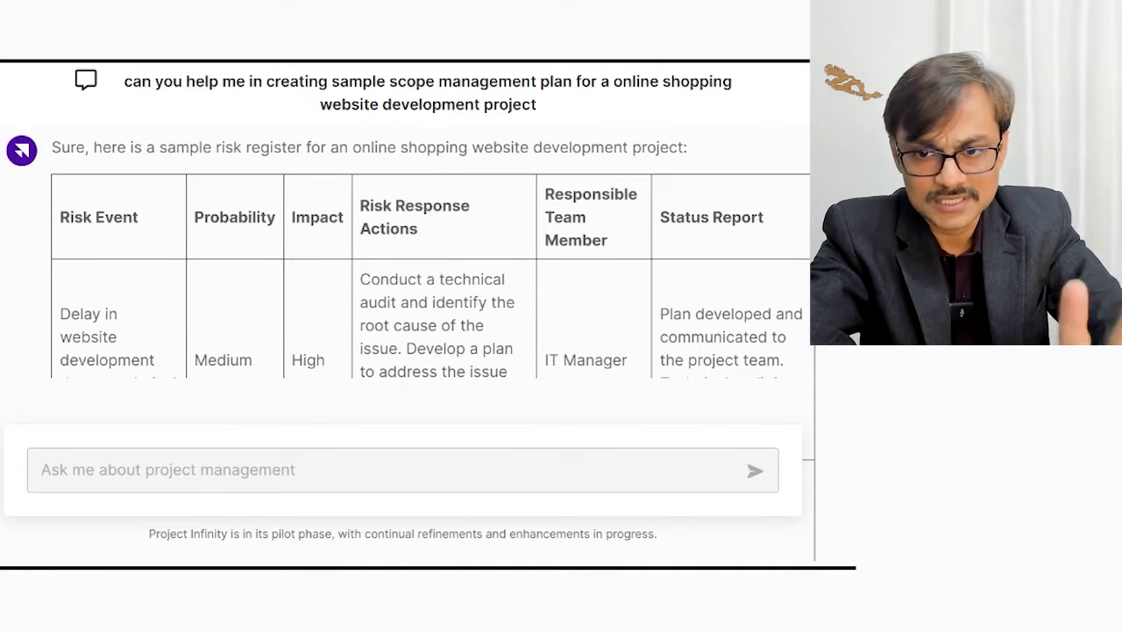
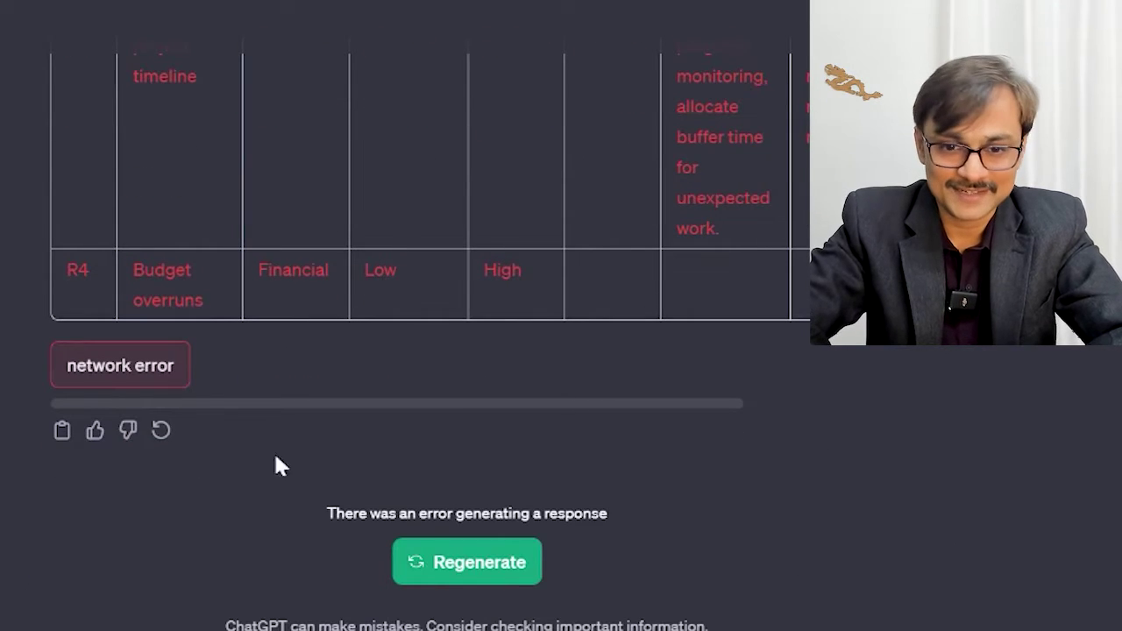
Step: Switch to ChatGPT and regenerate its interrupted risk register response
left_click(501, 580)
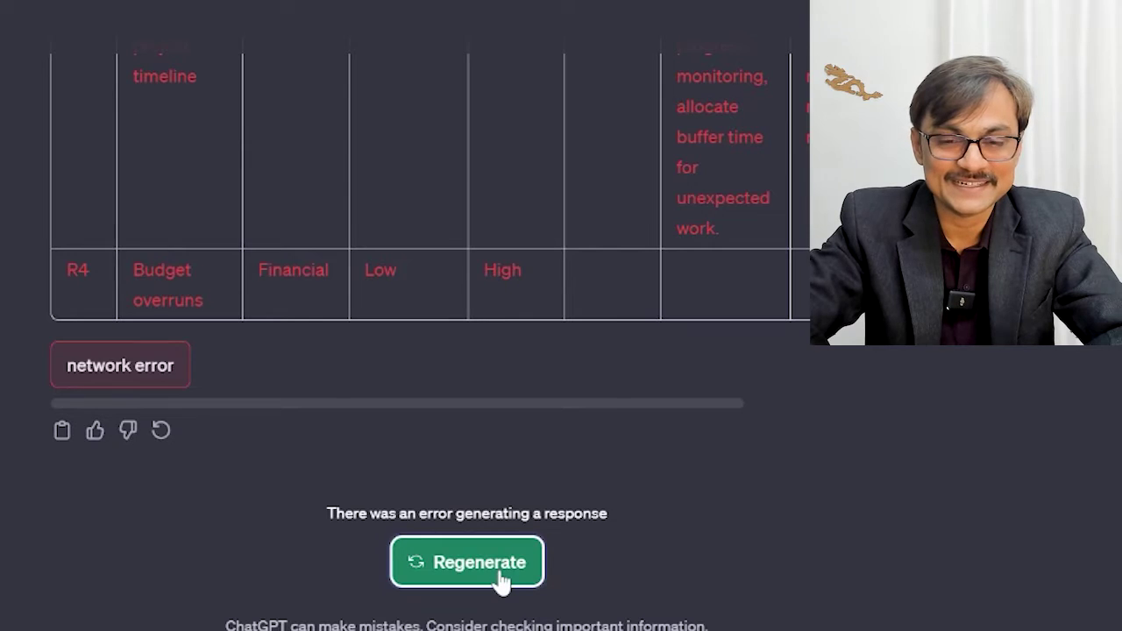